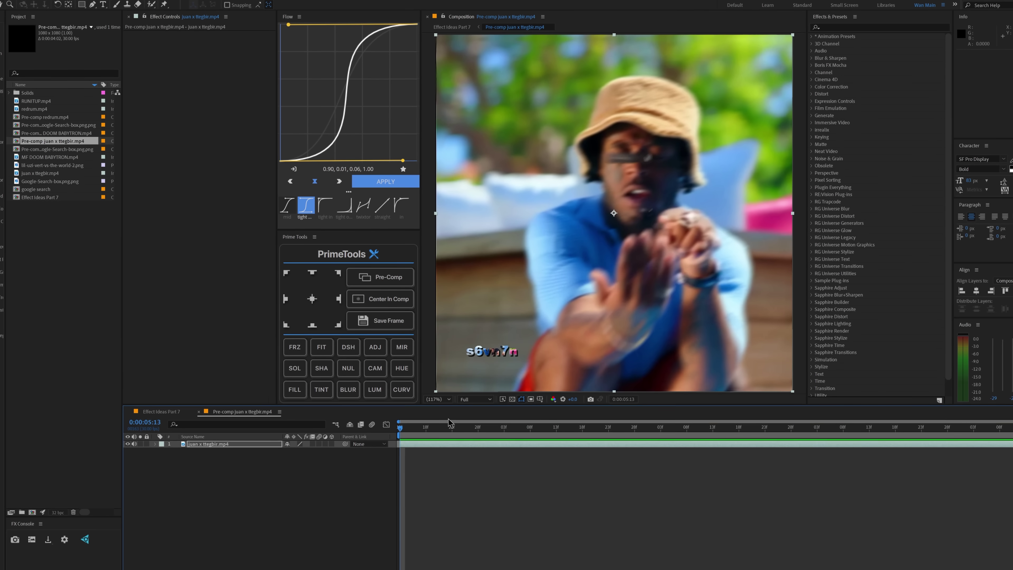
Play through the juan x ttegbir pre-comp and scrub near its end to review the liquid blob effect behind the text.
key("space")
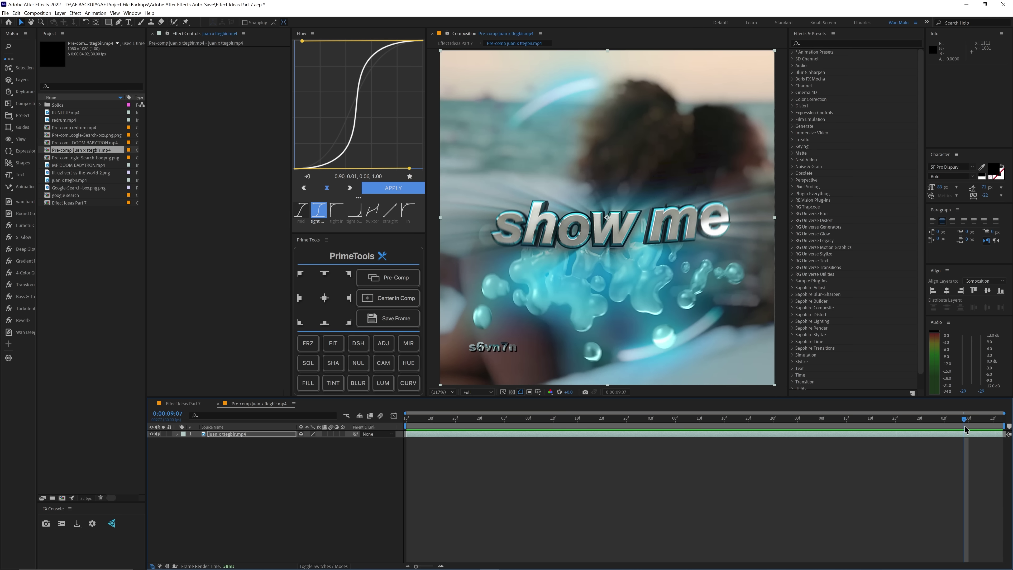
left_click_drag(962, 427, 978, 425)
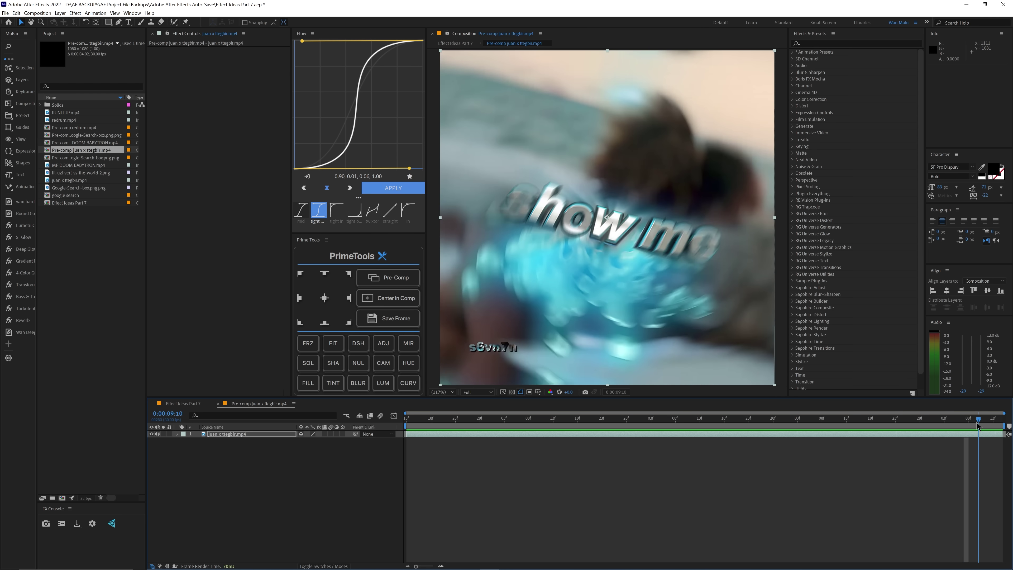
key("space")
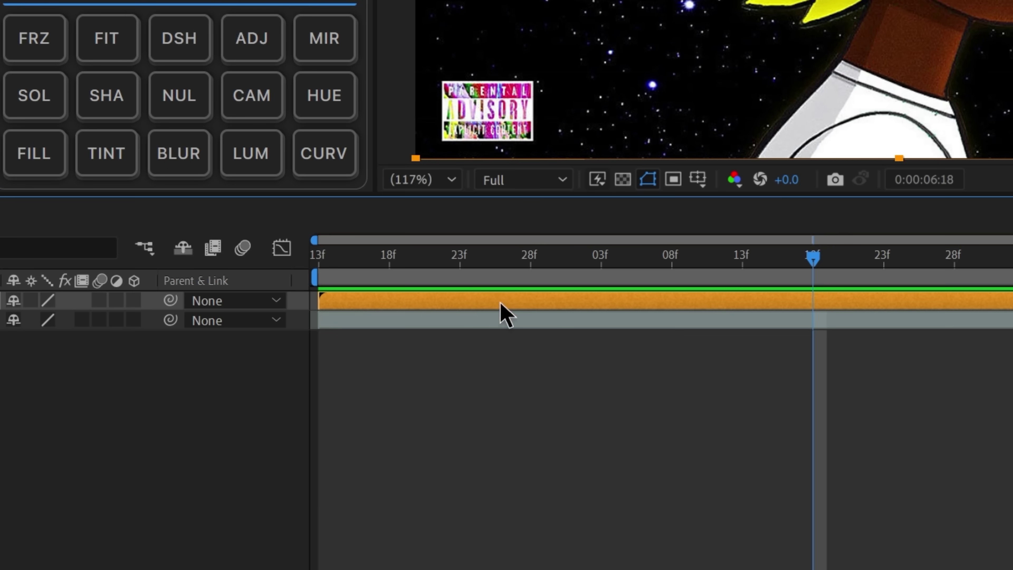
Duplicate the lil-uzi-vert artwork pre-comp layer and apply CC Mr. Mercury to the upper copy.
key("ctrl+d")
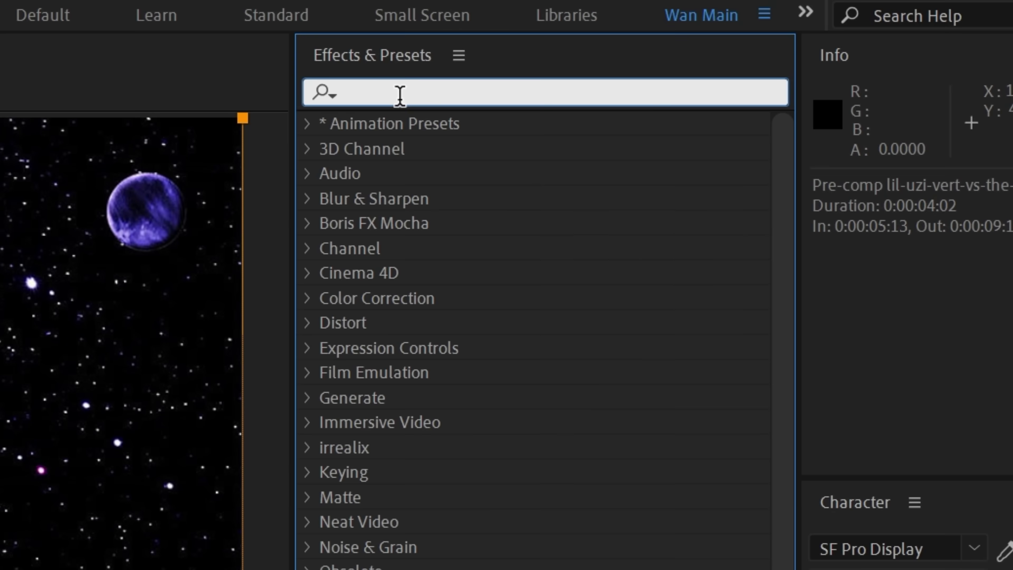
type("mr")
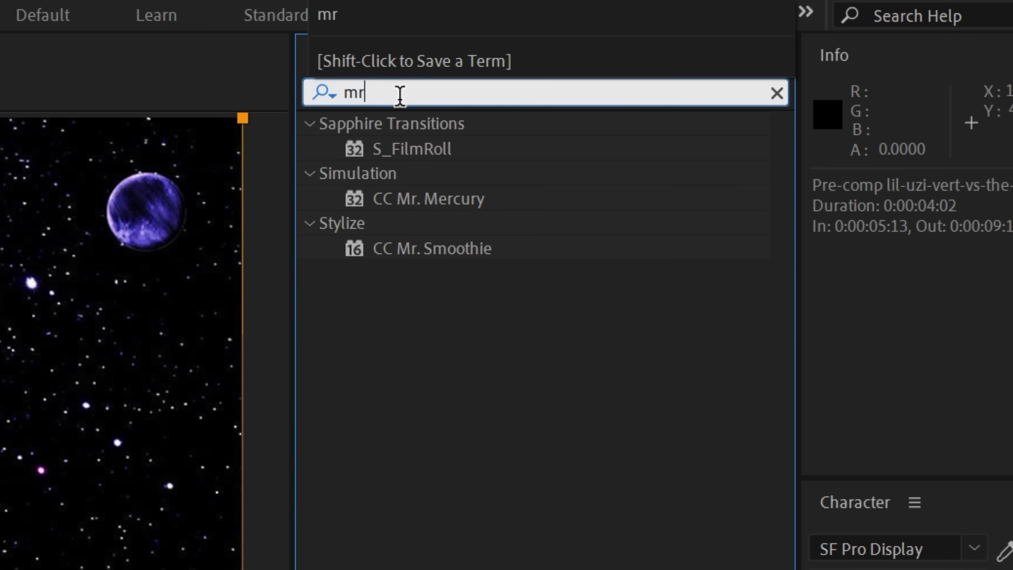
left_click_drag(824, 59, 472, 436)
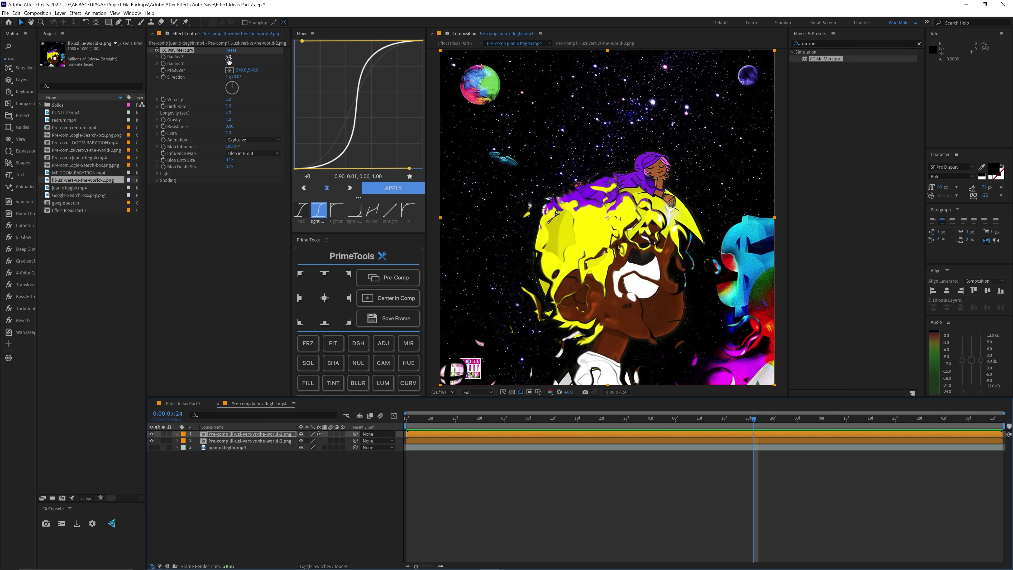
Try spreading the CC Mr. Mercury blobs with Radius X at 33 and a larger Radius Y.
left_click_drag(228, 60, 246, 59)
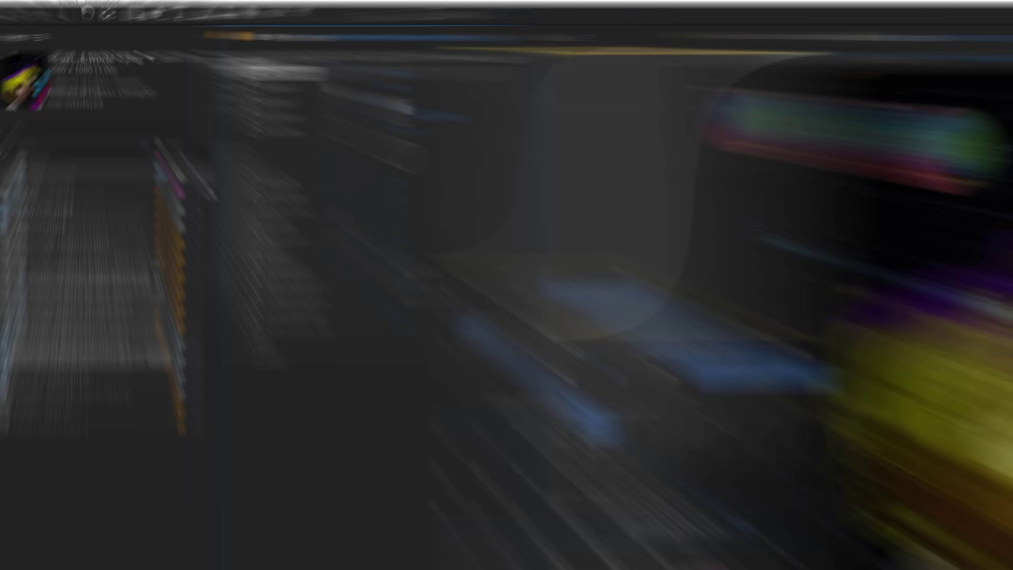
left_click_drag(477, 121, 572, 121)
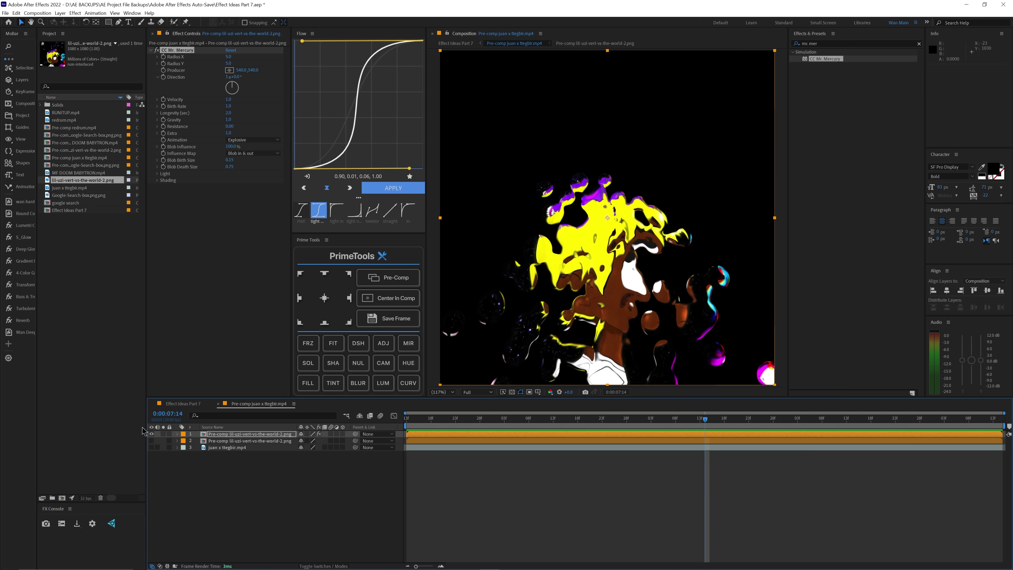
Show the original artwork layer instead of its effect copy, add a solid above it and apply CC Mr. Mercury to the solid.
left_click(152, 440)
left_click_drag(527, 427, 657, 442)
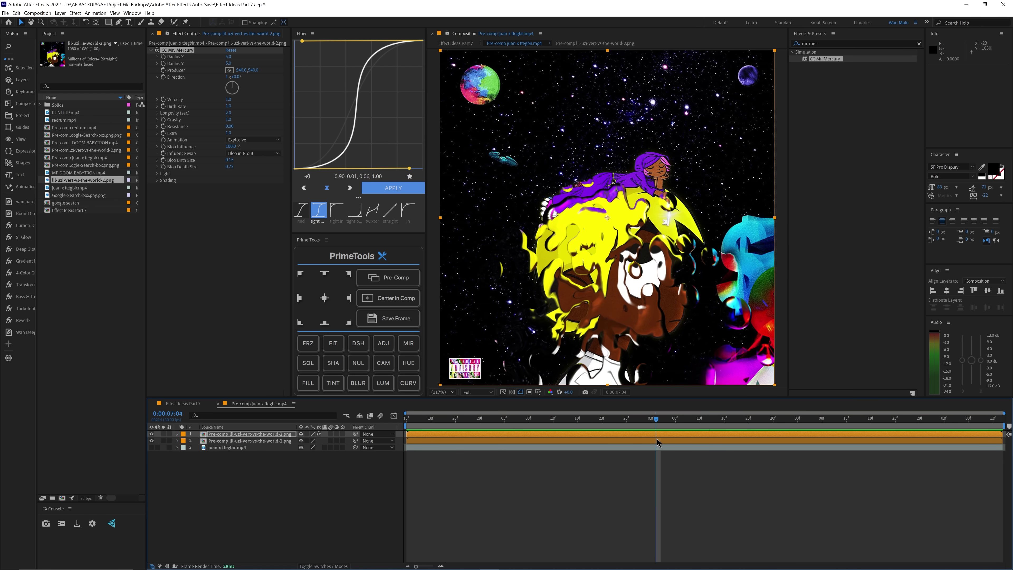
left_click(311, 367)
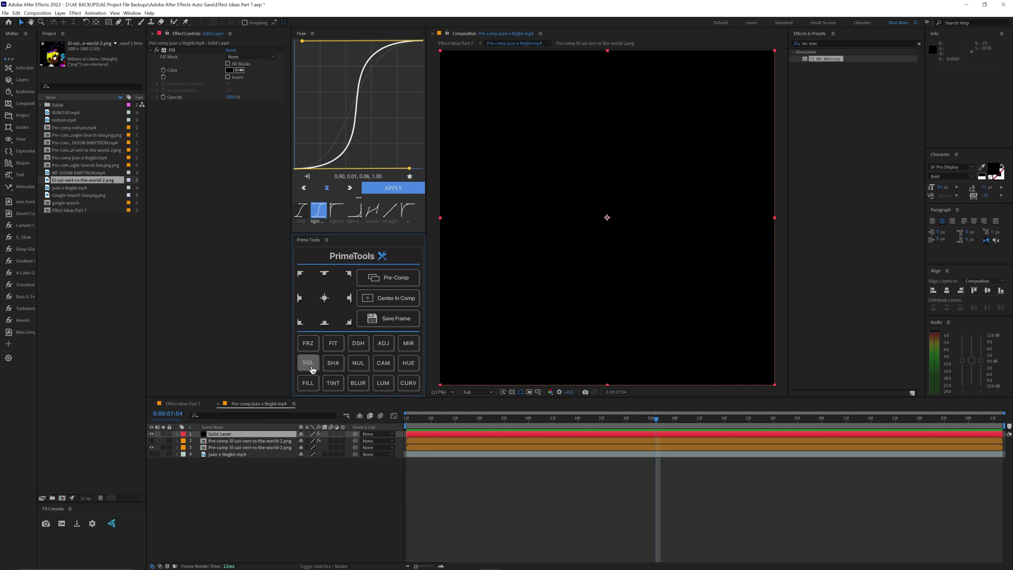
double_click(825, 59)
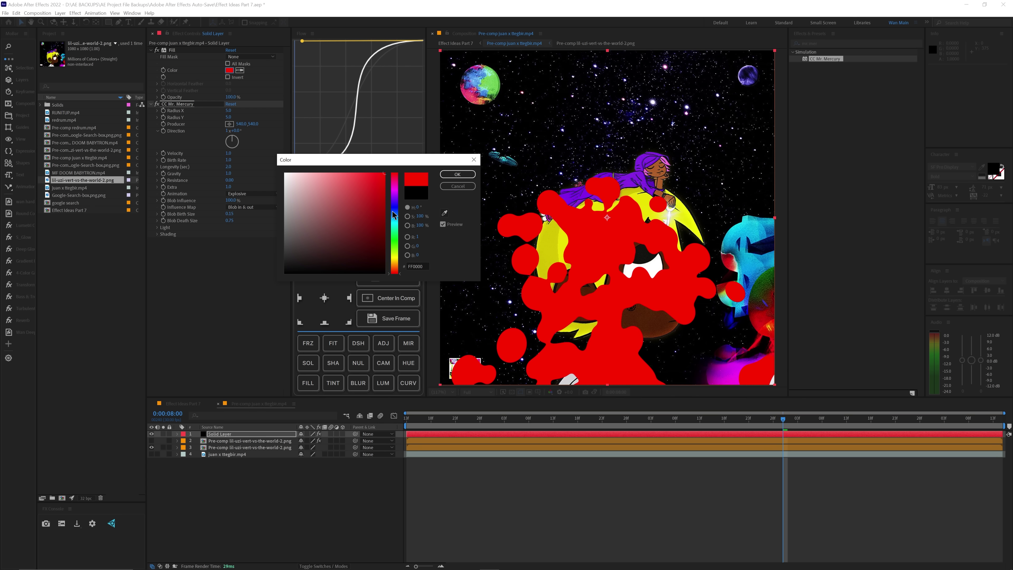
Set the solid's Fill colour to bright blue and preview the liquid blobs over the artwork.
left_click_drag(394, 176, 397, 219)
left_click(457, 174)
key("space")
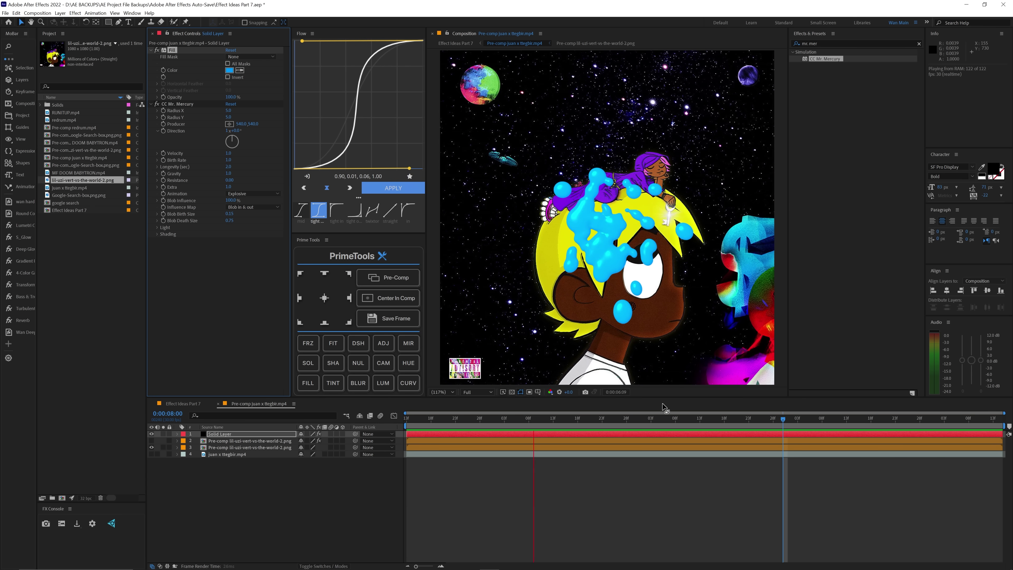
left_click_drag(609, 419, 794, 446)
key("space")
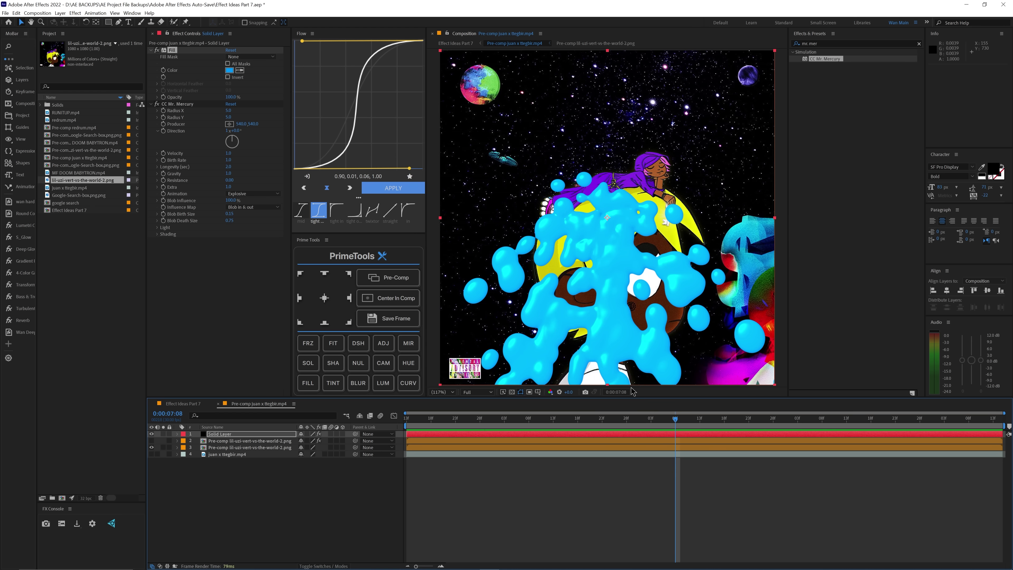
Hide the solid, show the CC Mr. Mercury copy over the original artwork and preview the distortion.
left_click(151, 433)
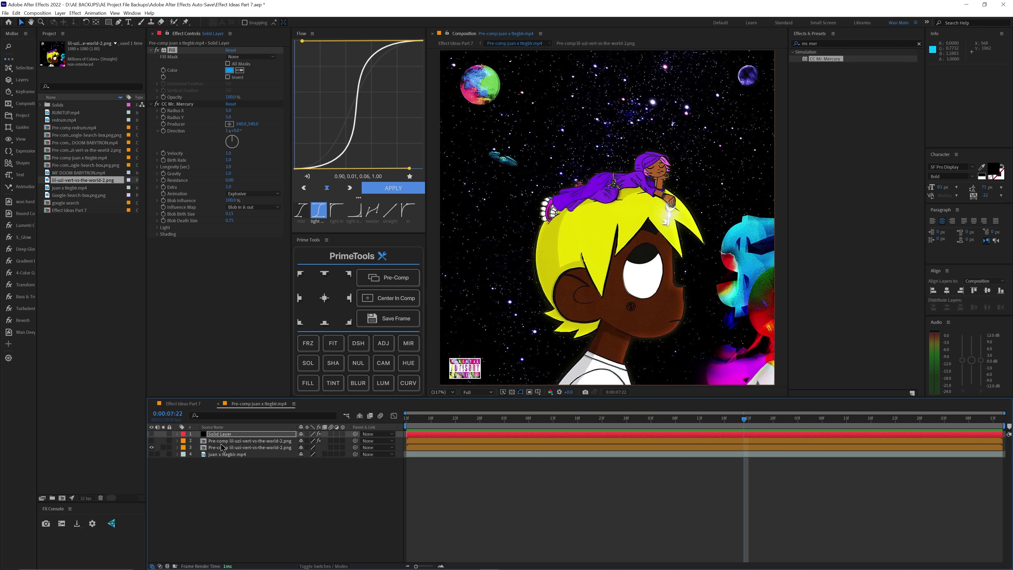
left_click(196, 442)
left_click_drag(151, 441, 152, 447)
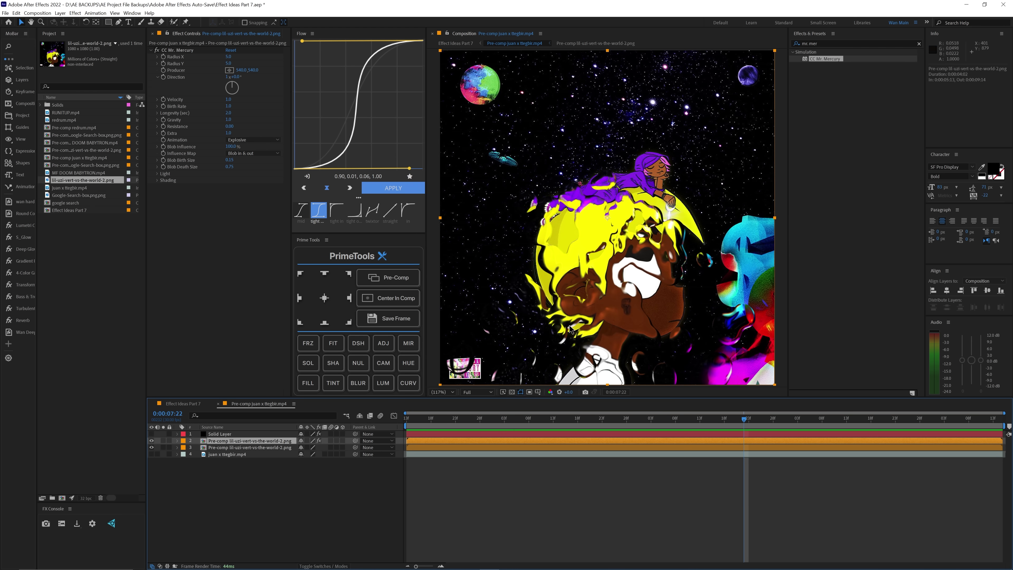
key("space")
left_click(675, 419)
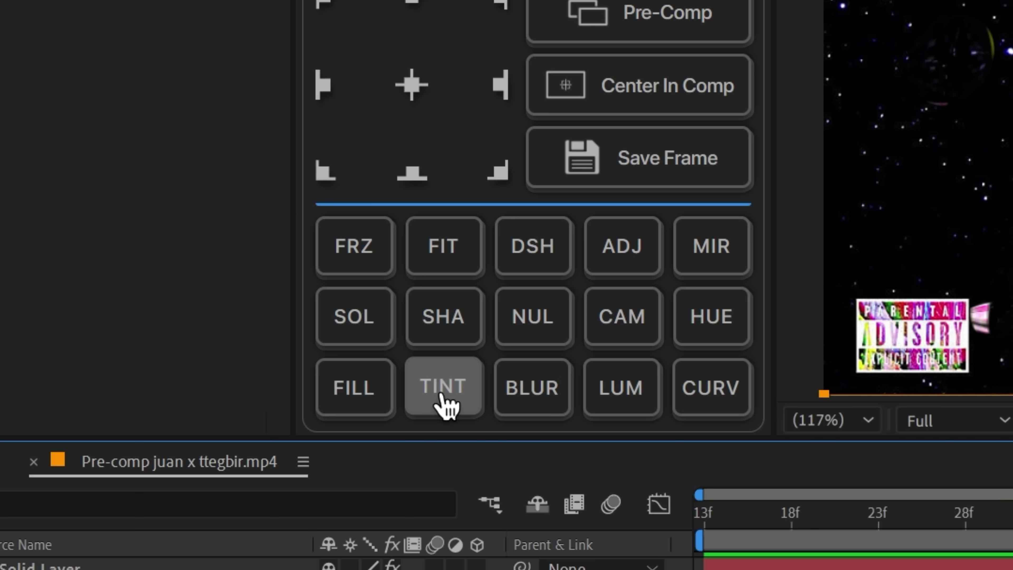
Add a Tint to the CC Mr. Mercury copy, map its whites to blue 008EFF and preview the result.
left_click(330, 384)
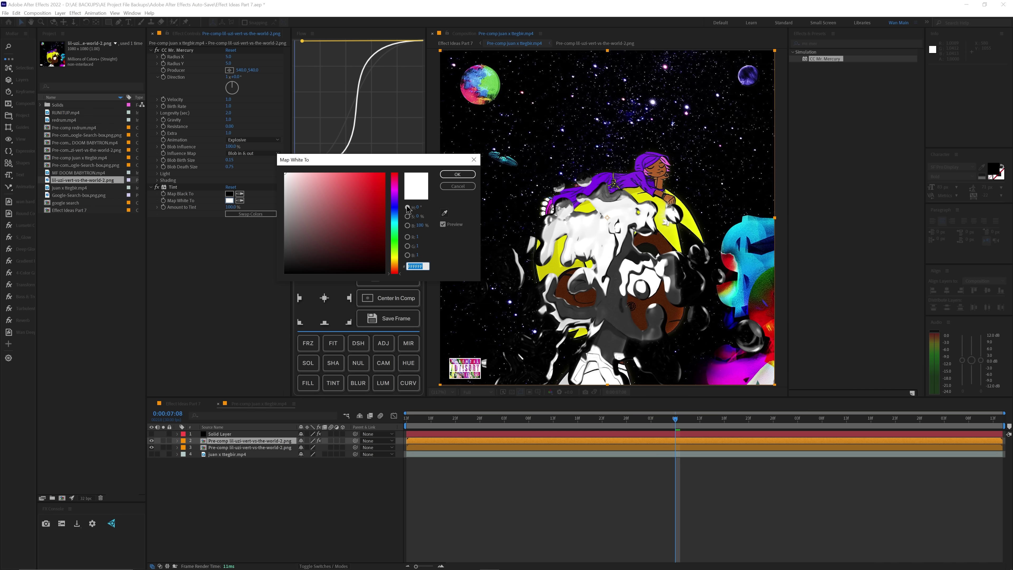
left_click(396, 215)
left_click_drag(381, 189, 393, 169)
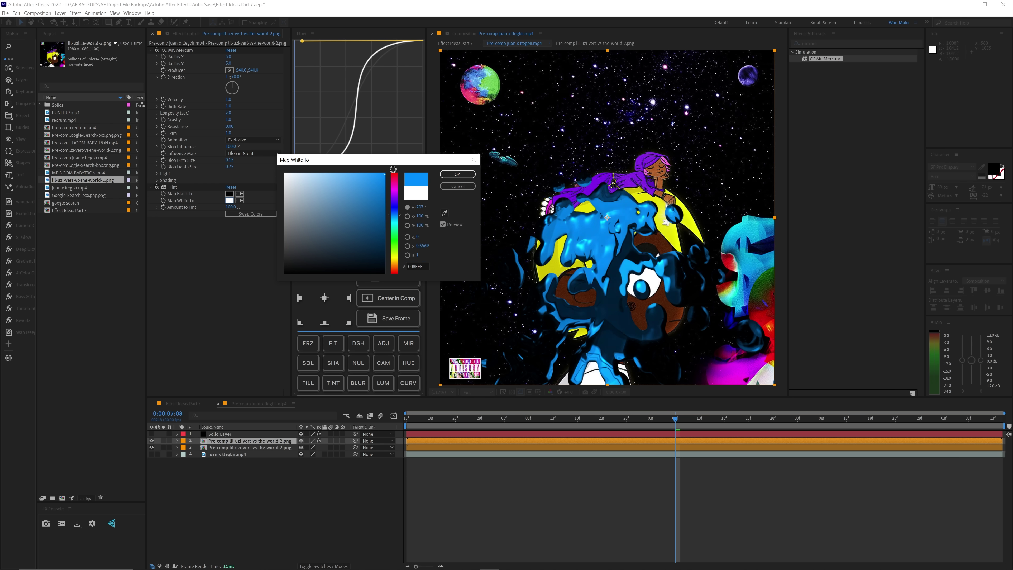
left_click(458, 175)
key("space")
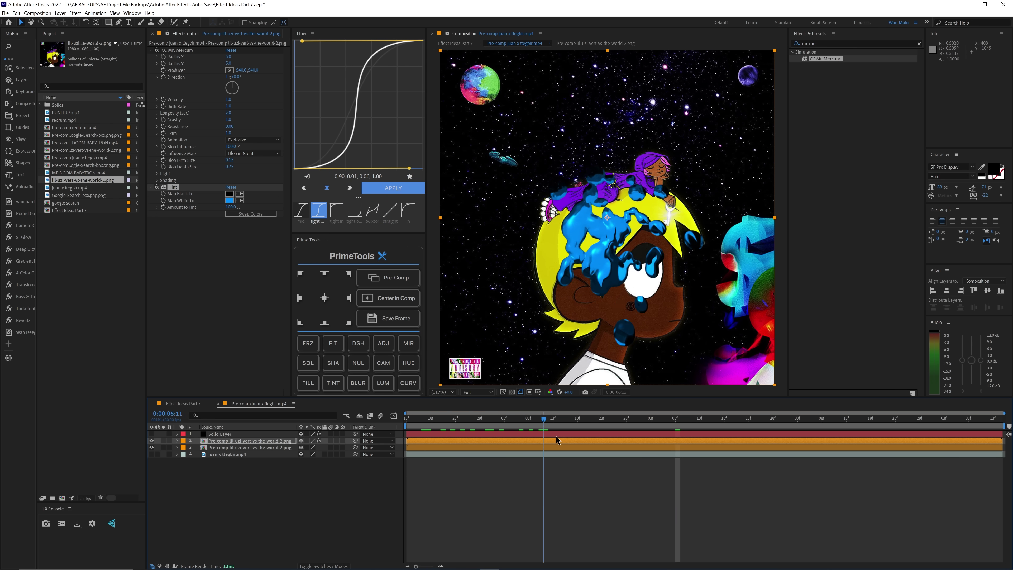
Lighten the Tint effect's Map White To colour to pale blue 8ACBFF.
left_click(229, 201)
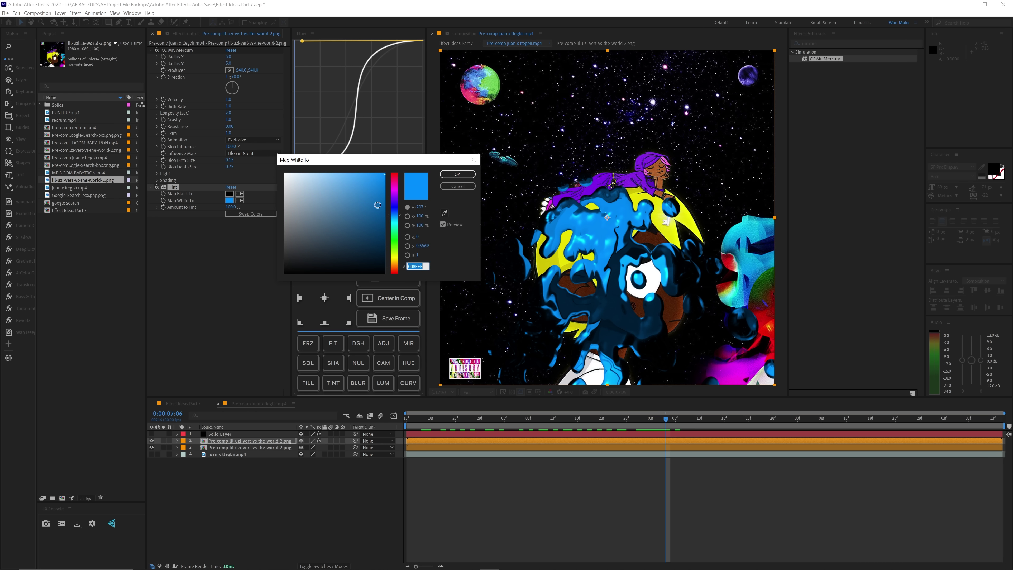
left_click_drag(367, 177, 332, 171)
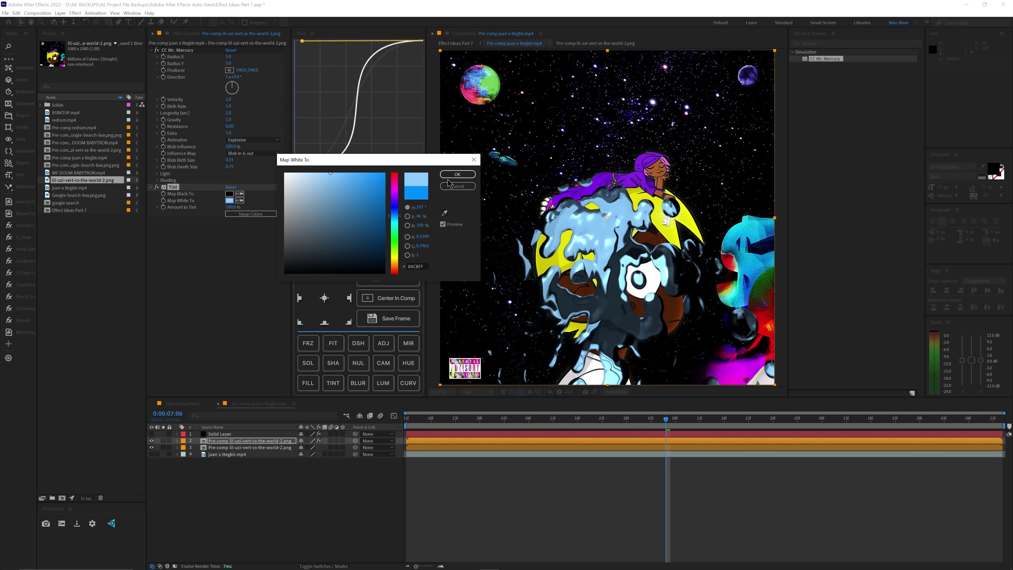
left_click(455, 174)
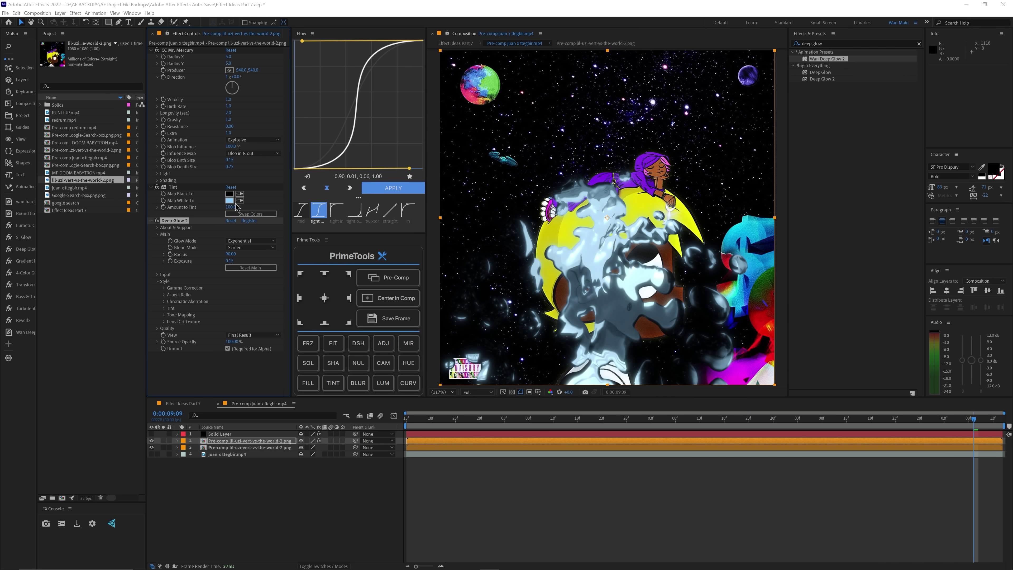
Make the Tint effect's Map White To colour a more saturated blue and shift its hue to suit the glow.
left_click(229, 201)
left_click_drag(333, 175, 354, 173)
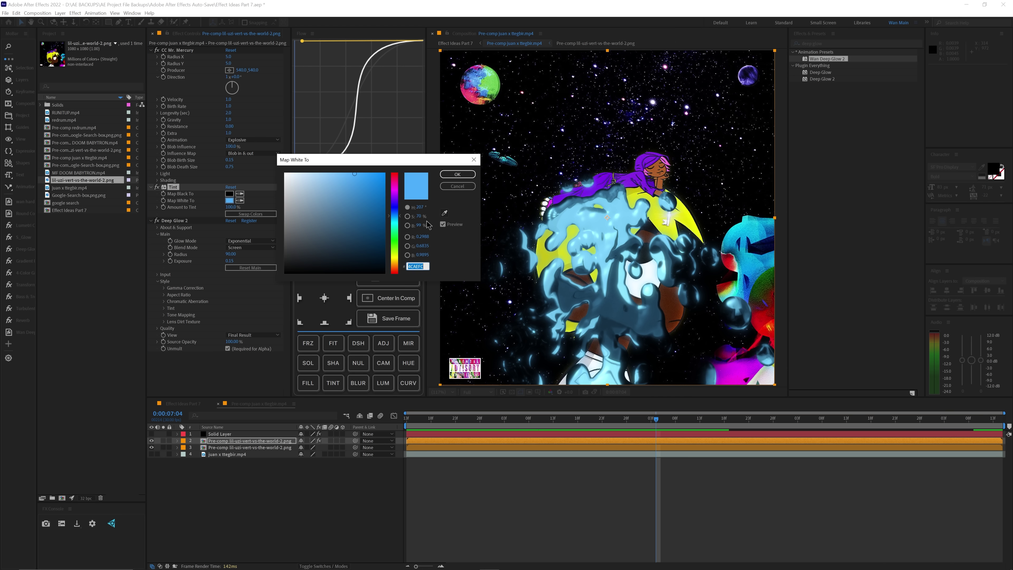
left_click_drag(394, 215, 394, 192)
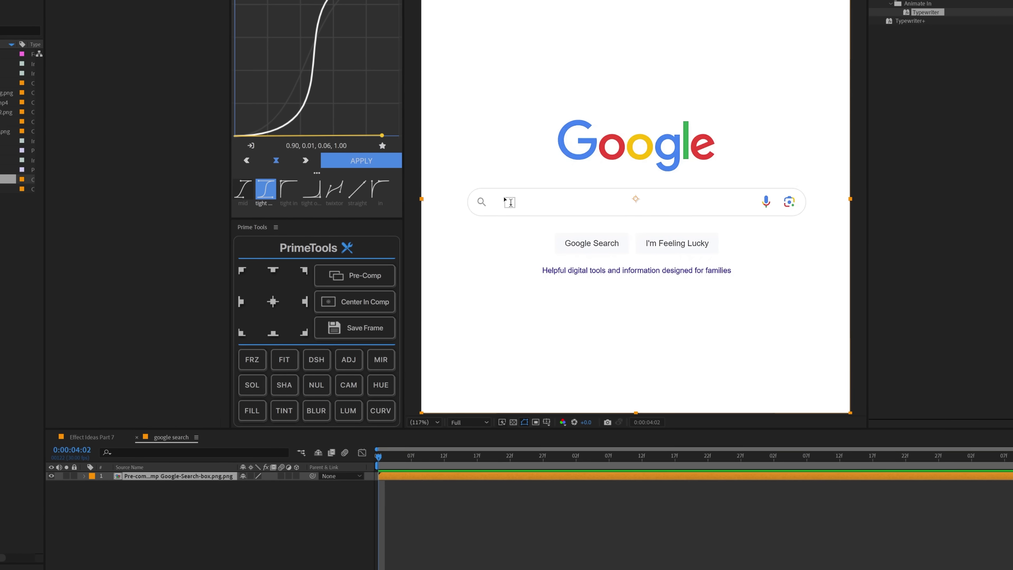
Add the text "like and subscribe" inside the Google search box and colour it grey 636363.
left_click(499, 202)
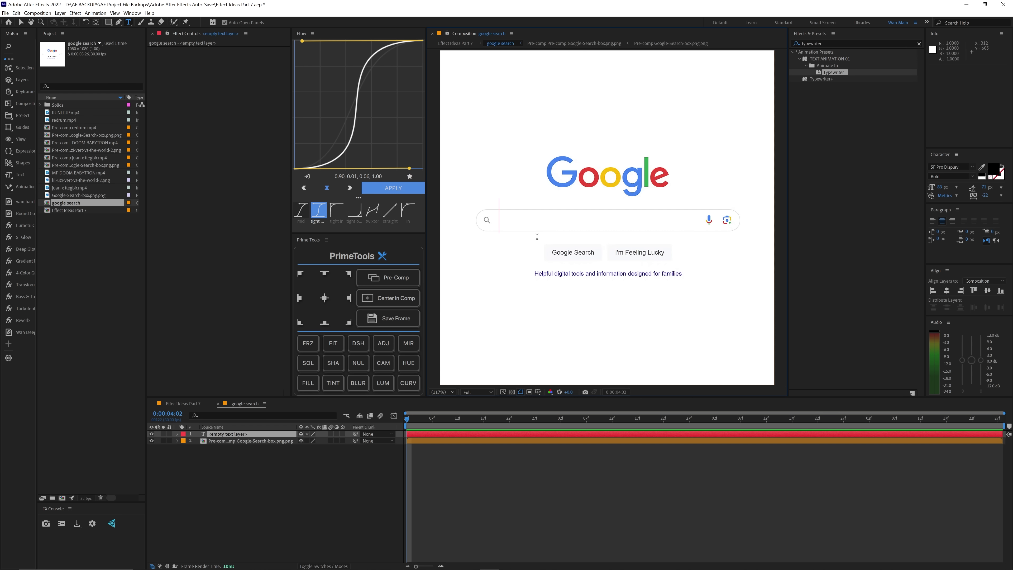
type("like and subscribe")
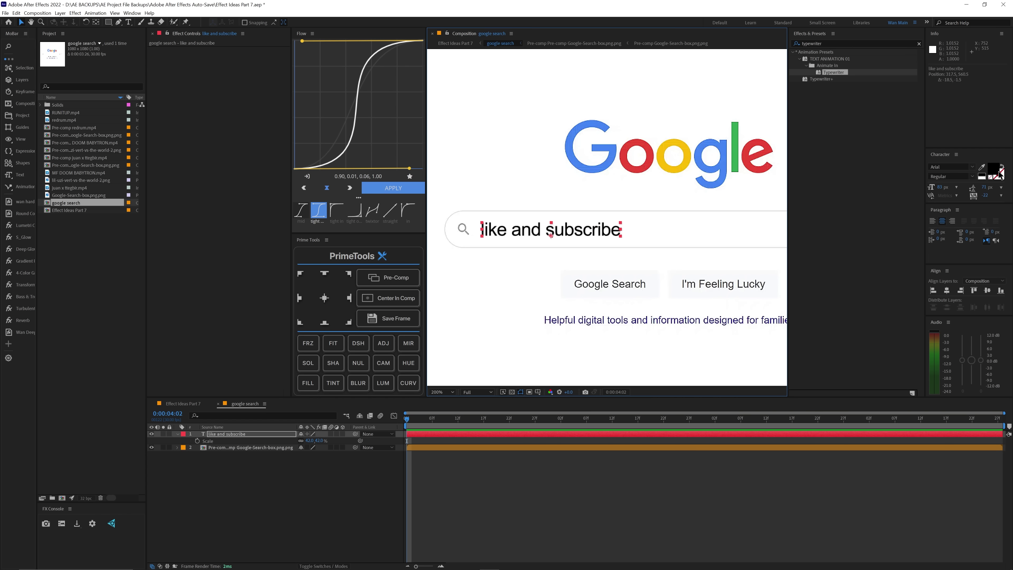
left_click(997, 172)
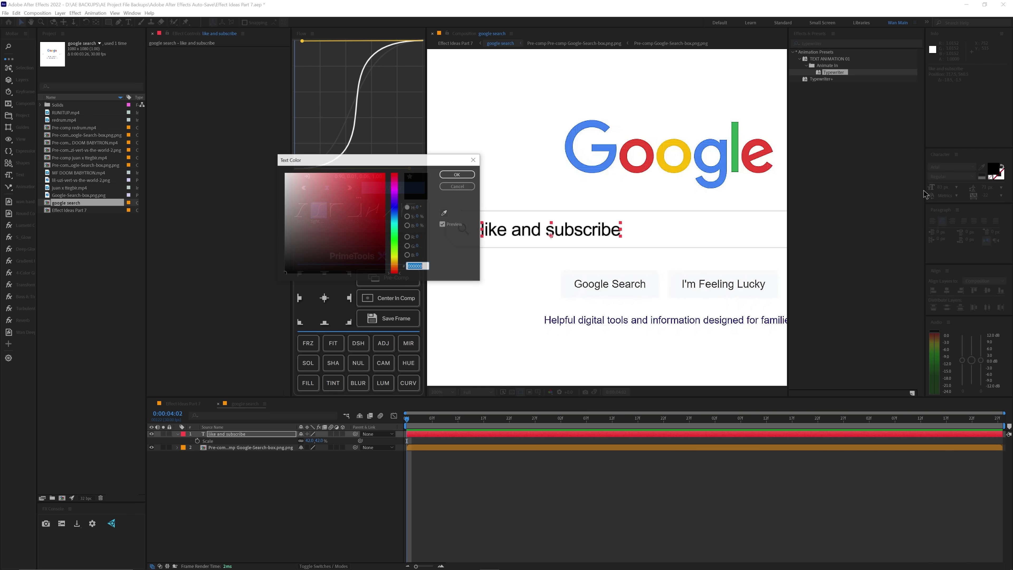
mouse_move(286, 249)
left_mouse_down()
mouse_move(265, 223)
mouse_move(261, 230)
left_mouse_up()
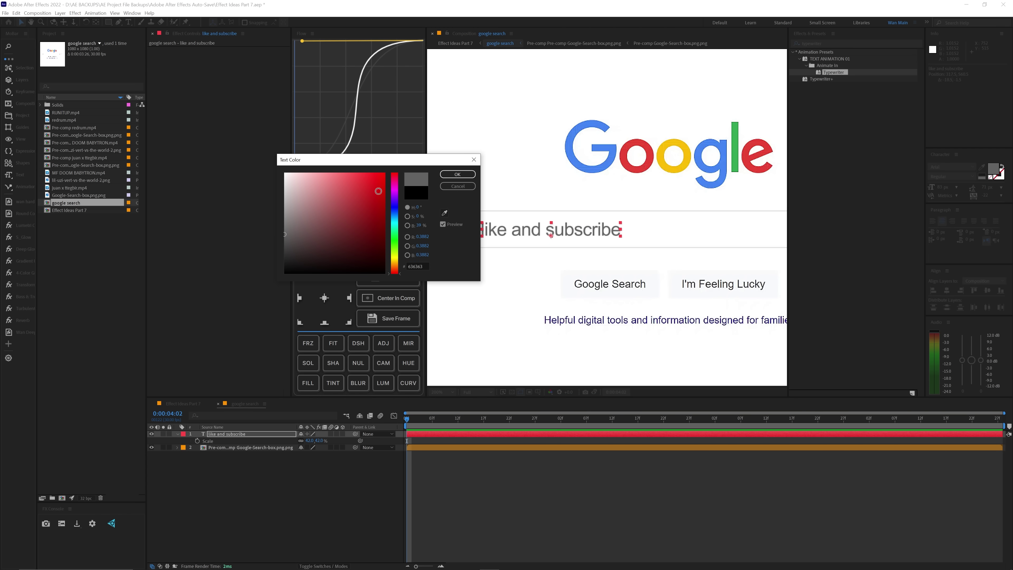
left_click(457, 174)
Apply the Typewriter animation preset to the start of the text layer and reveal its keyframes.
scroll(520, 232, "down", 2)
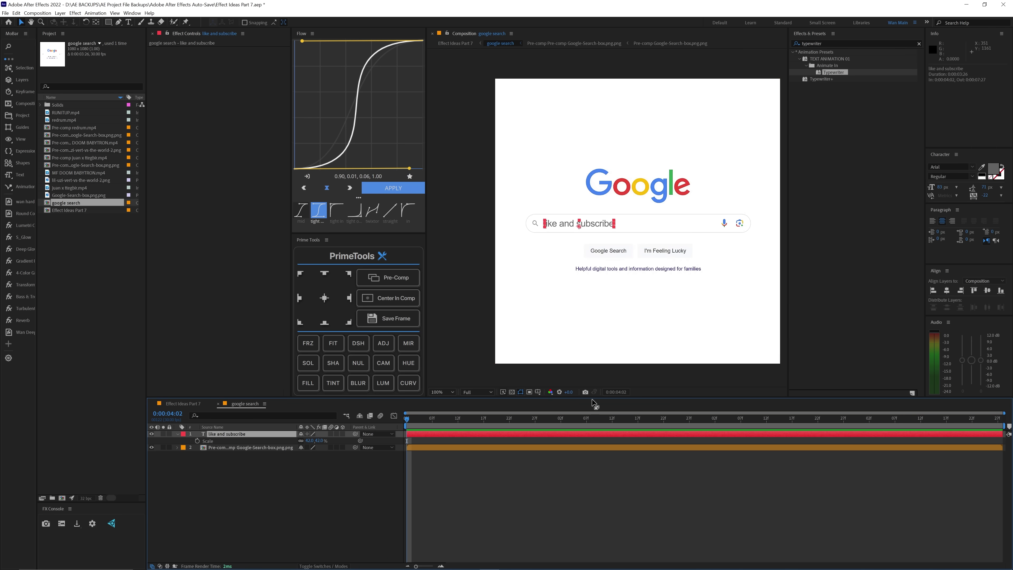
scroll(556, 289, "up", 2)
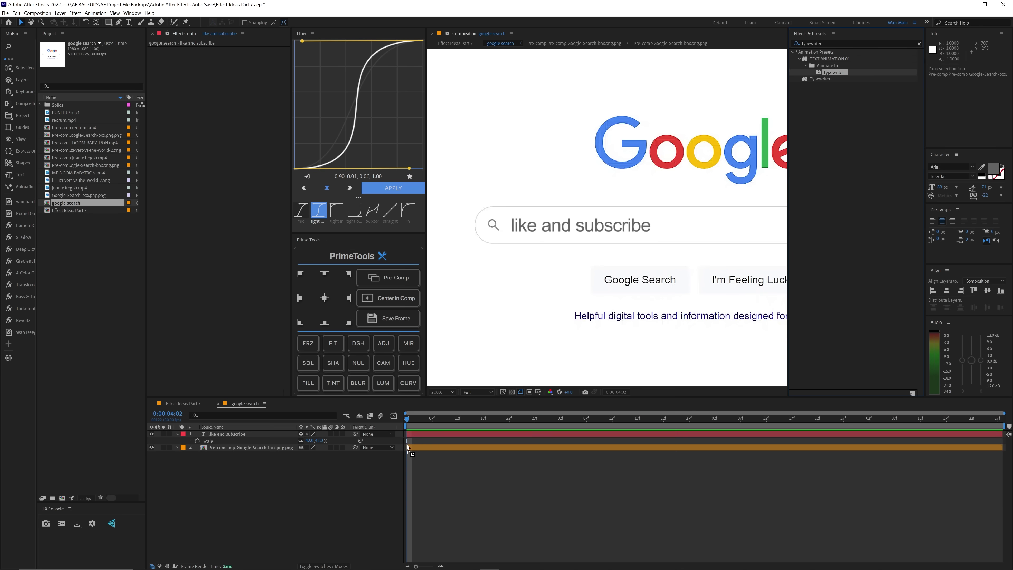
left_click_drag(530, 346, 412, 433)
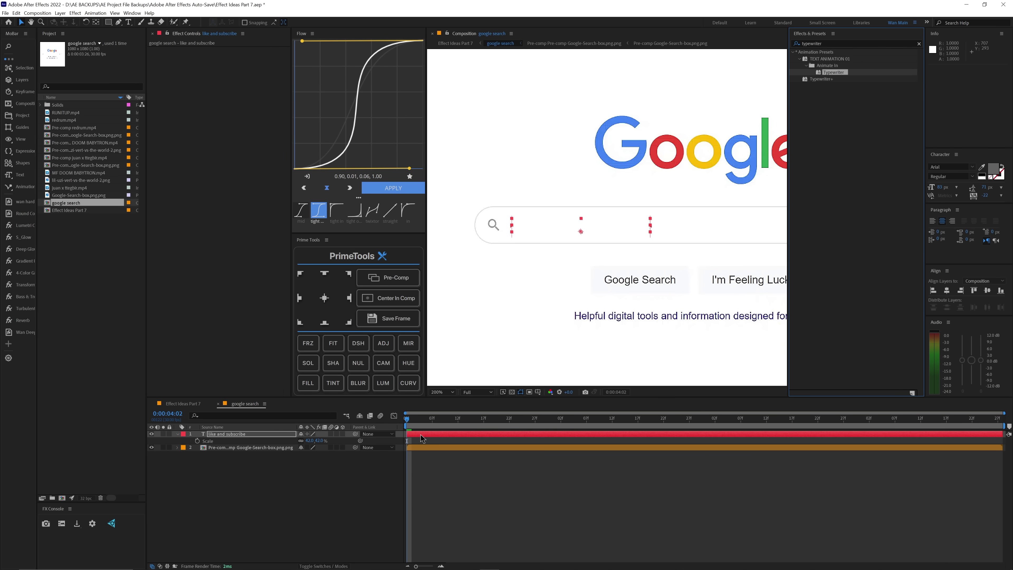
key("u")
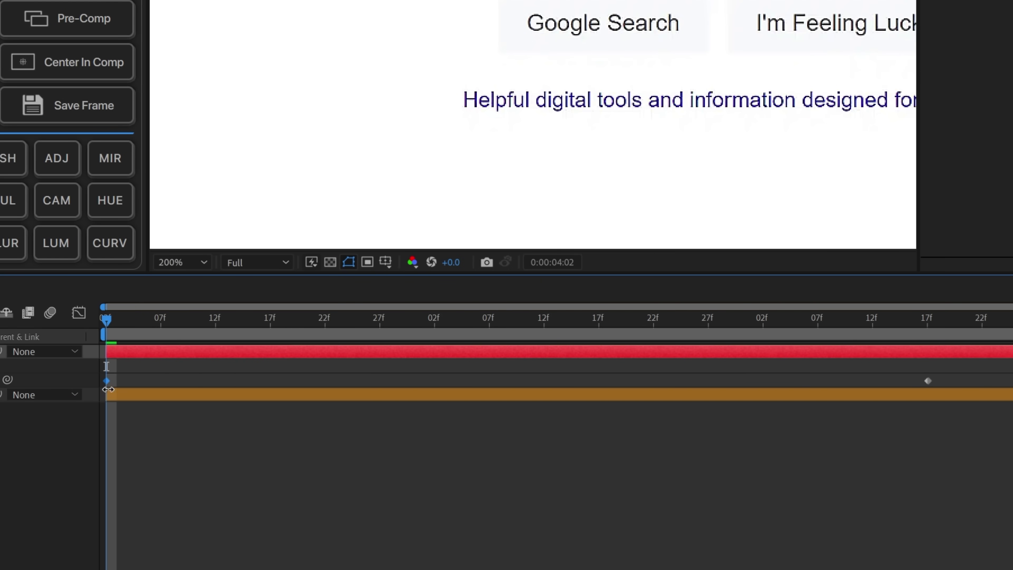
Preview the typing animation and speed it up by moving its end keyframe to the 12f mark.
key("space")
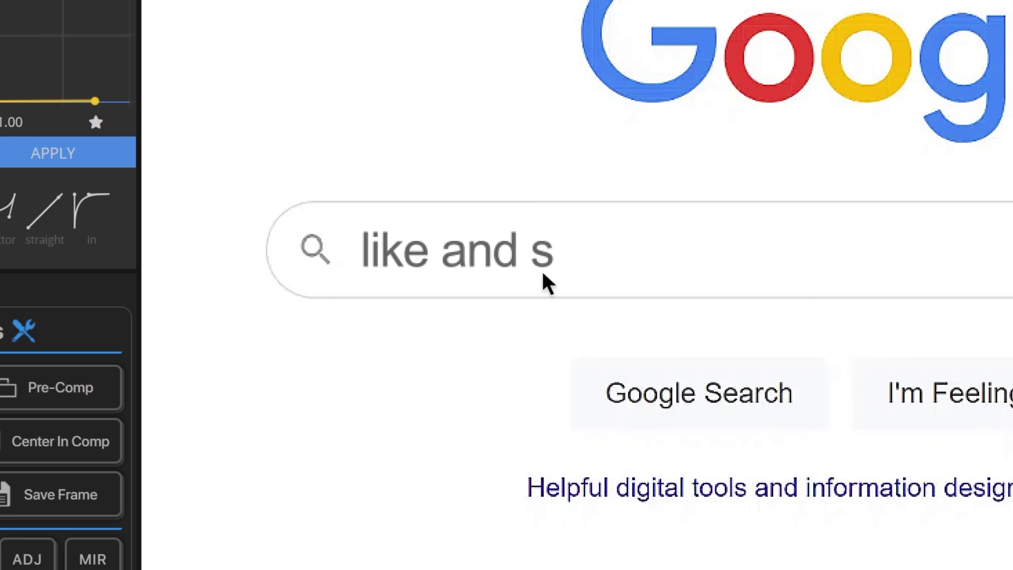
key("space")
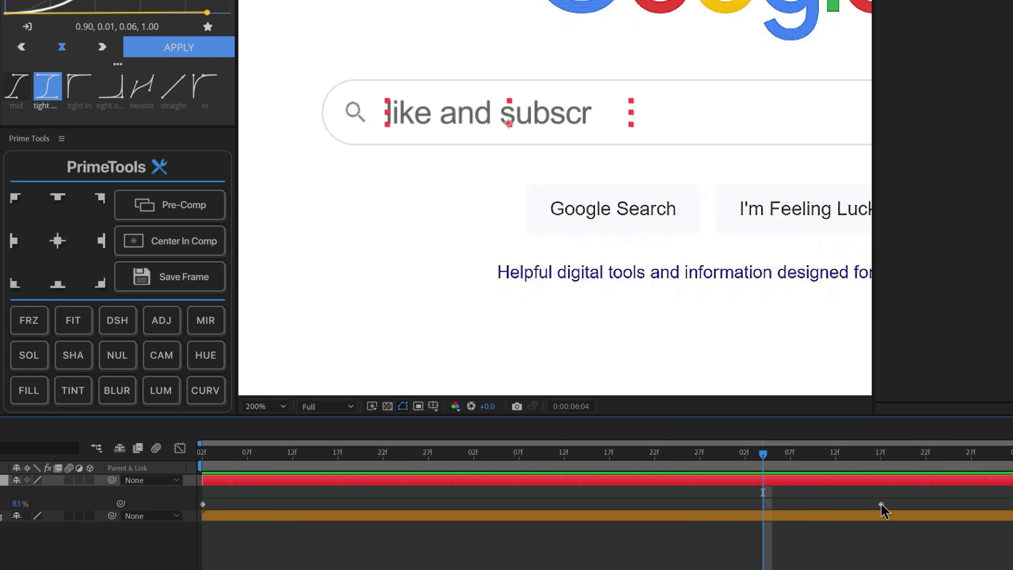
left_click_drag(881, 504, 295, 505)
key("Home")
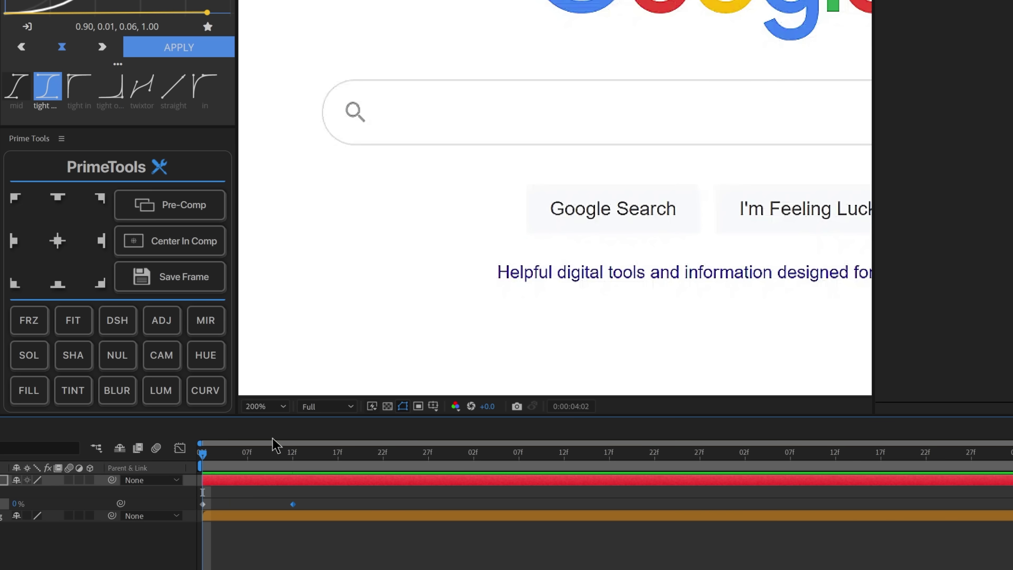
Replay the typewriter text animation several times from the start of the timeline to check its new speed.
key("space")
key("space")
left_click(200, 457)
key("space")
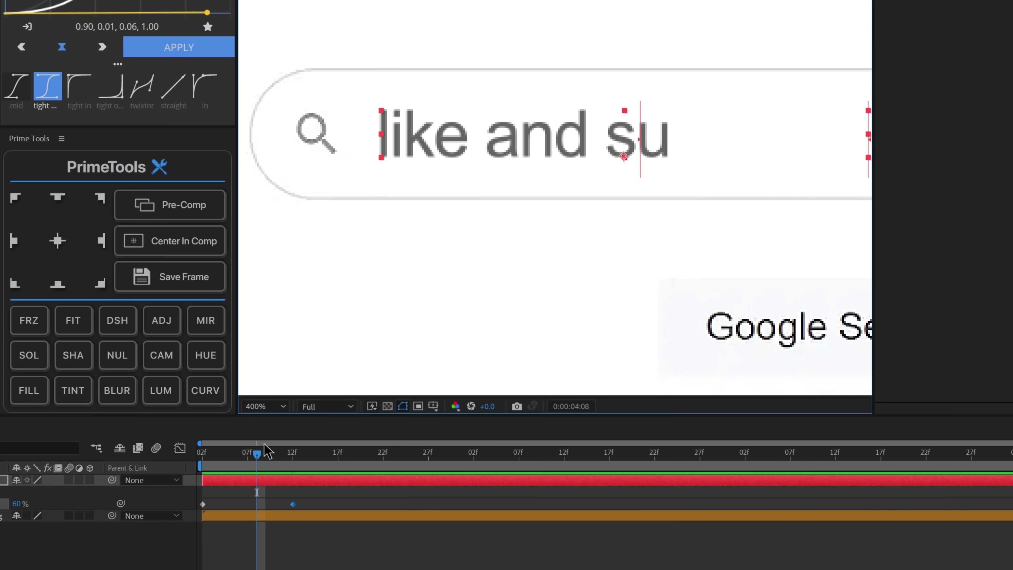
left_click_drag(264, 446, 184, 473)
key("space")
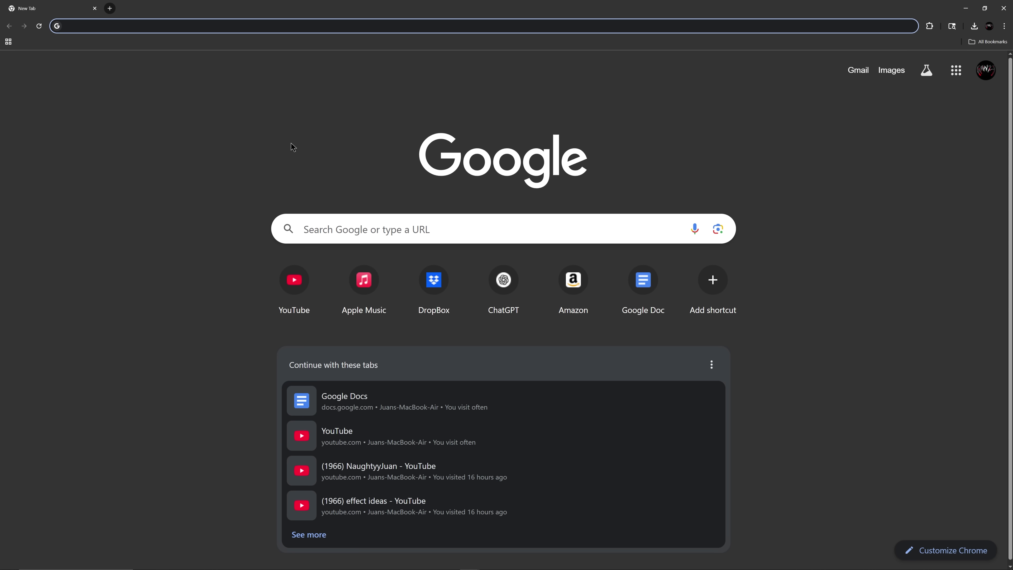
In Chrome, search Google Images for "magazine letter cutouts" and open the newspaper letter image from Reddit.
type("magazine lette cut outs")
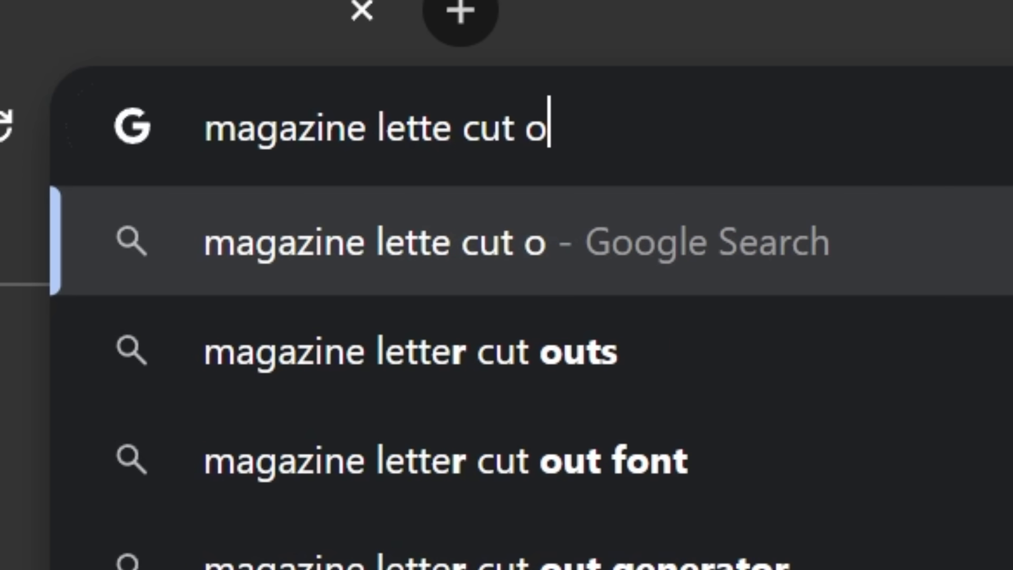
key("Return")
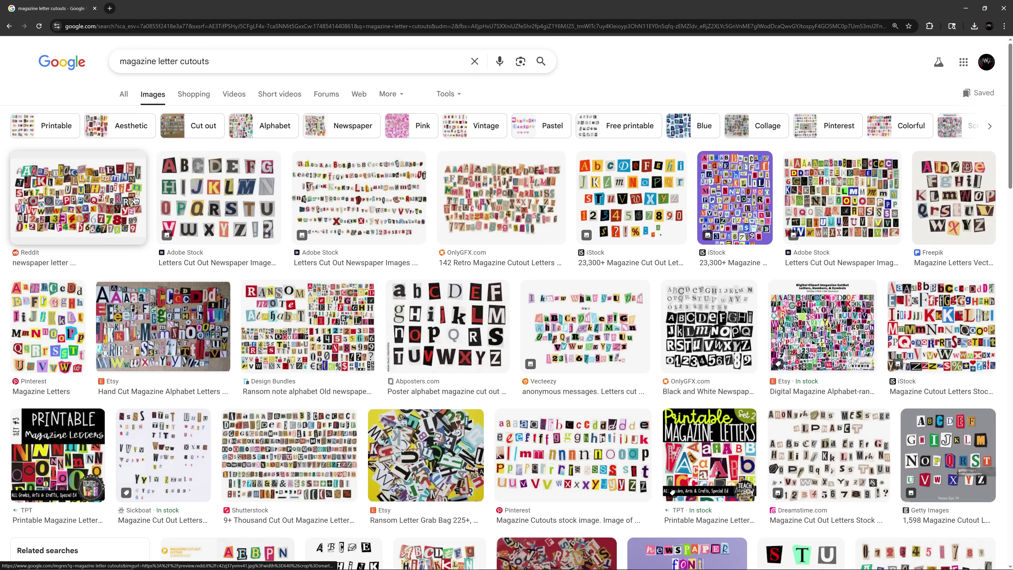
left_click(136, 200)
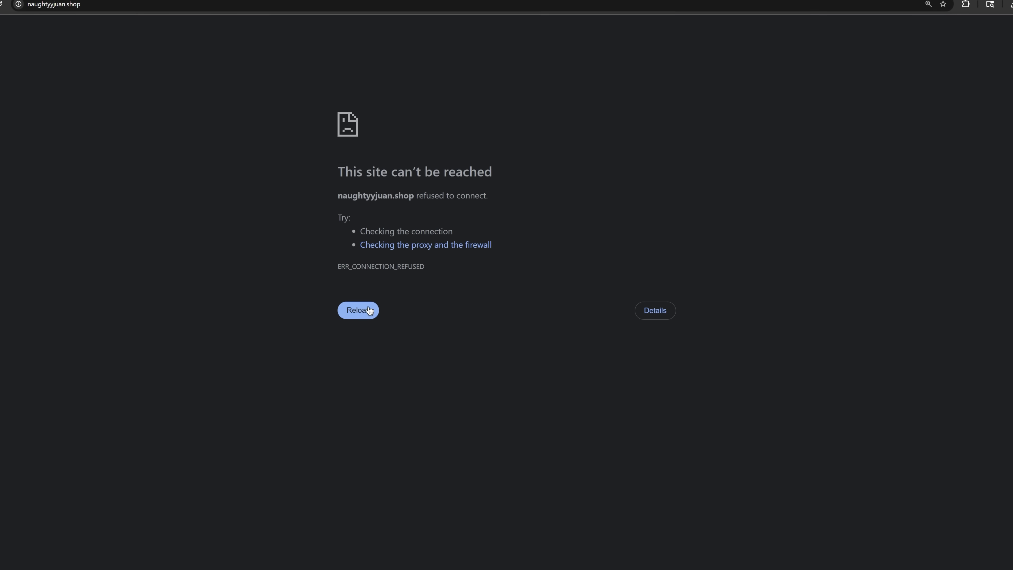
Reload the naughtyyjuan.shop page.
left_click(362, 310)
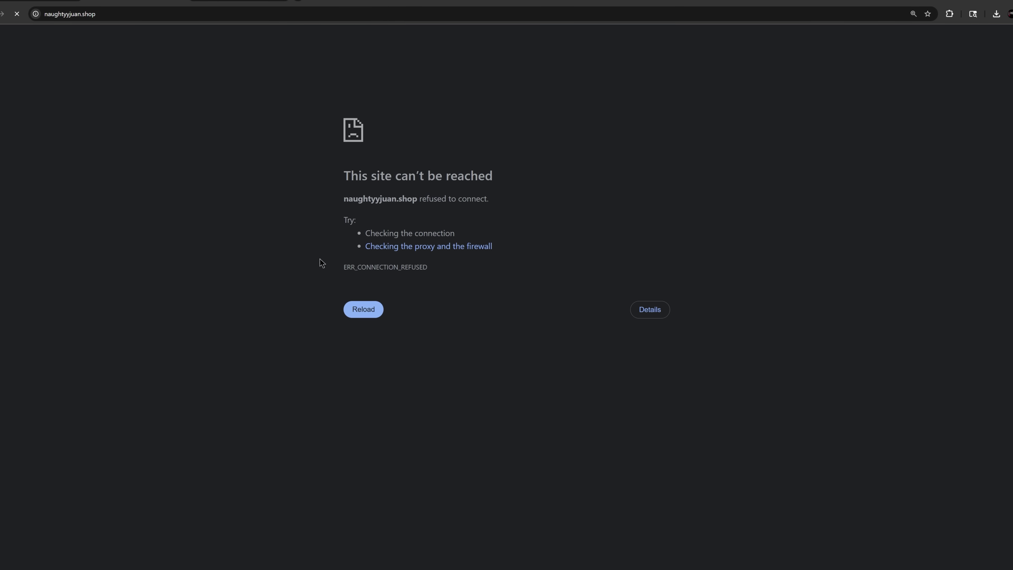
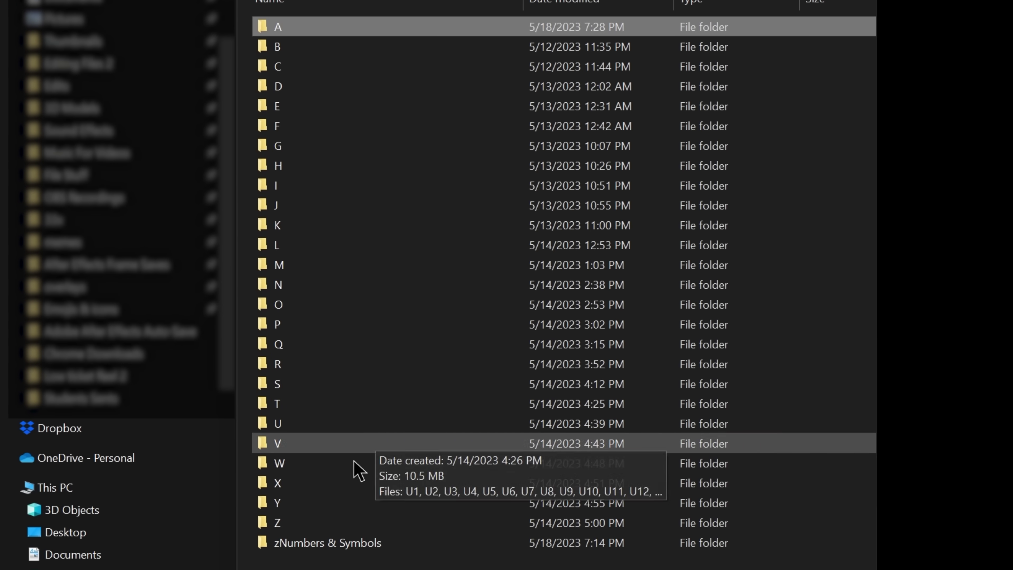
In the After Effects import dialog, look through the A and B folders of the Wan Magazine Letter Cutouts collection.
left_click(294, 544)
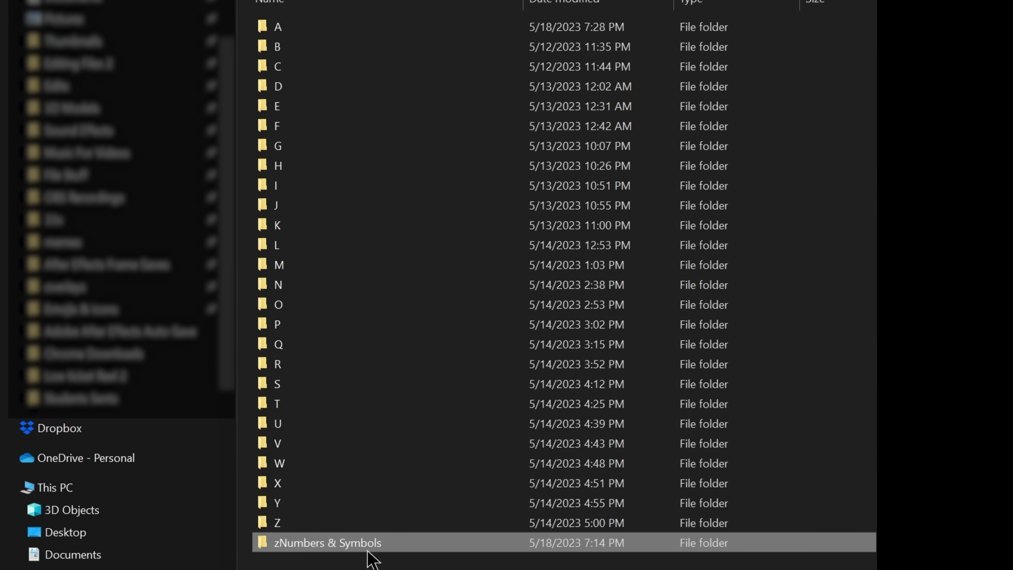
double_click(298, 30)
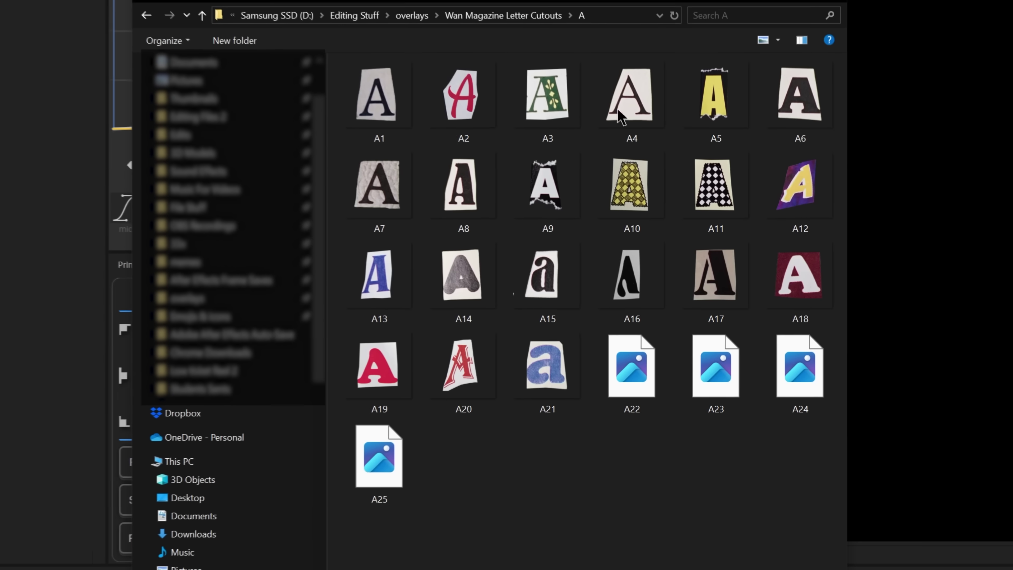
left_click(498, 19)
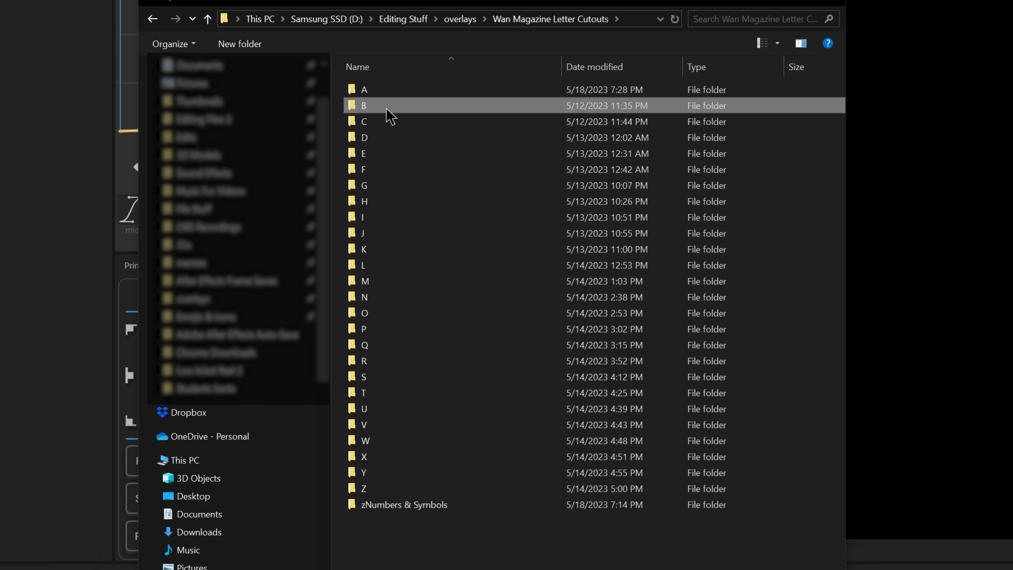
double_click(381, 111)
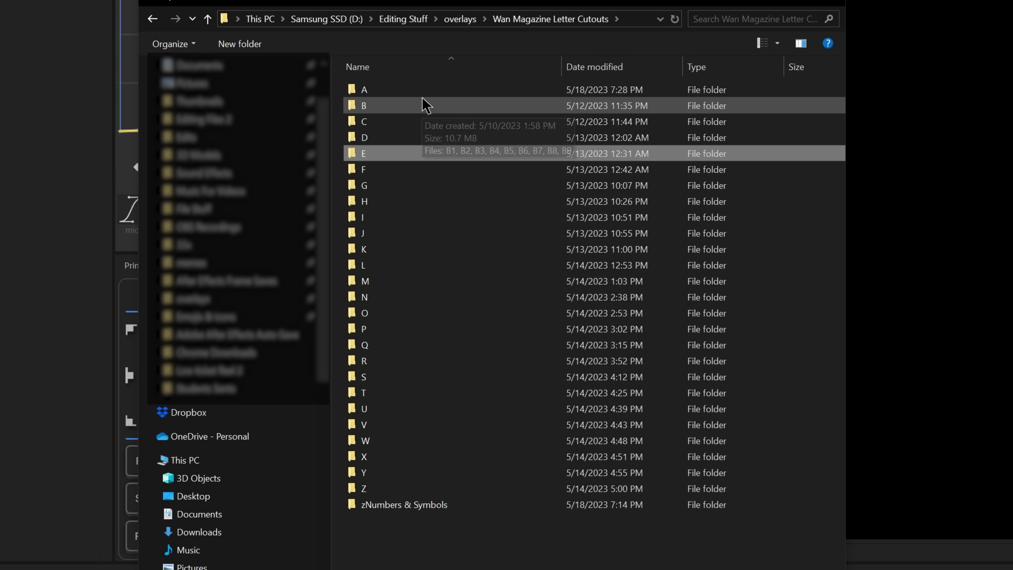
Import the W folder's cutouts as a PNG sequence starting from W1.
left_click(354, 443)
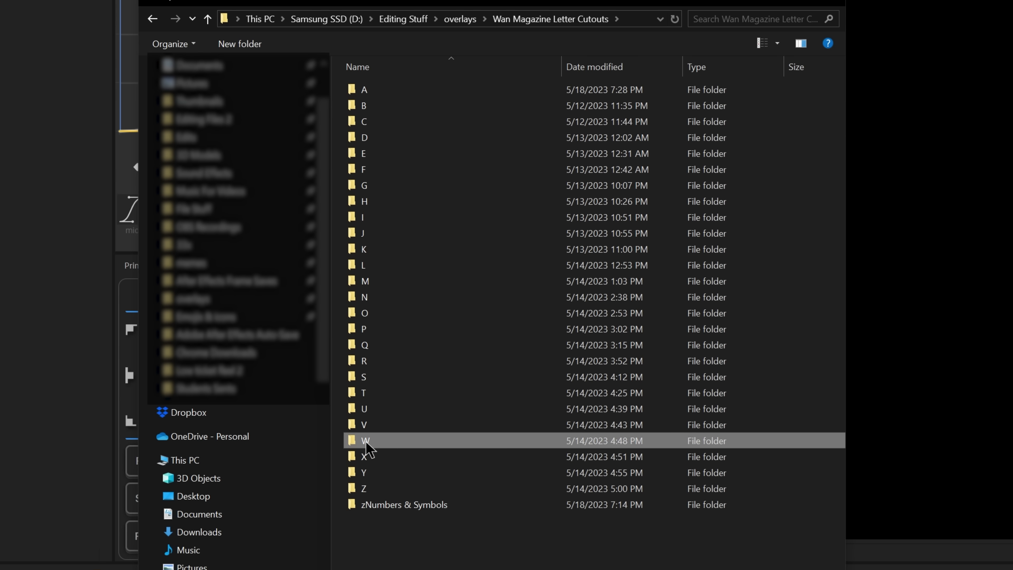
double_click(354, 441)
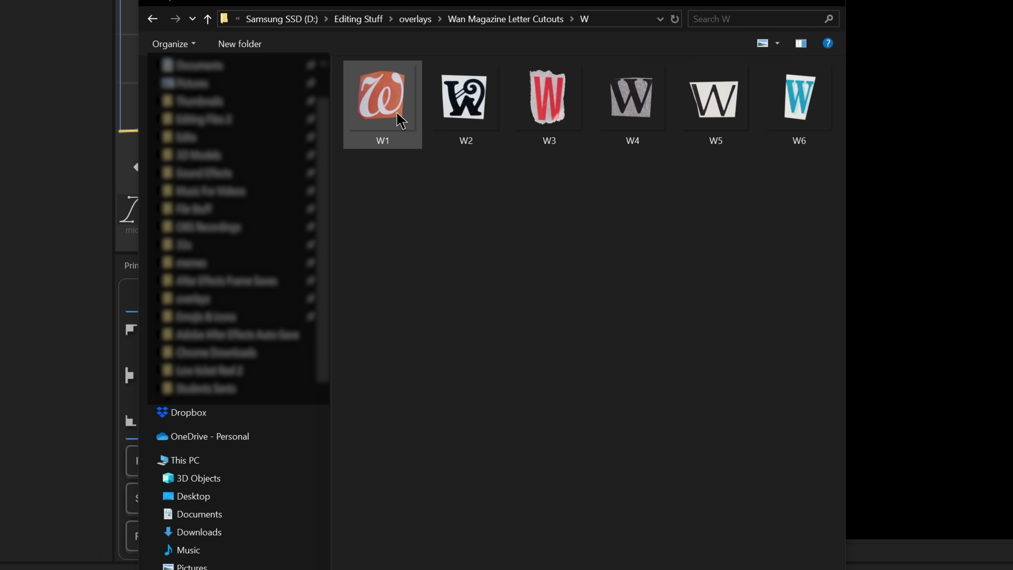
left_click(163, 192)
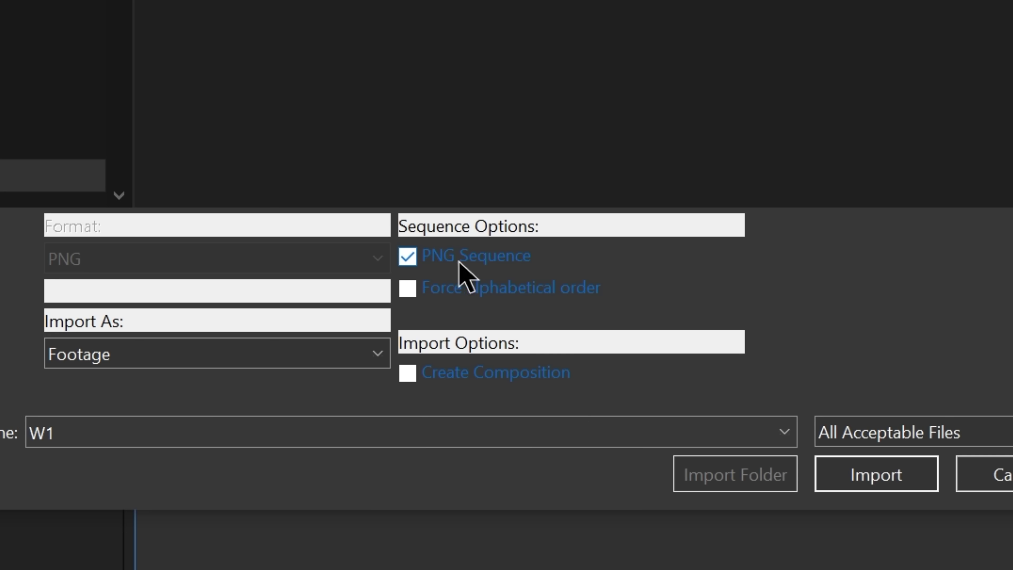
left_click(408, 256)
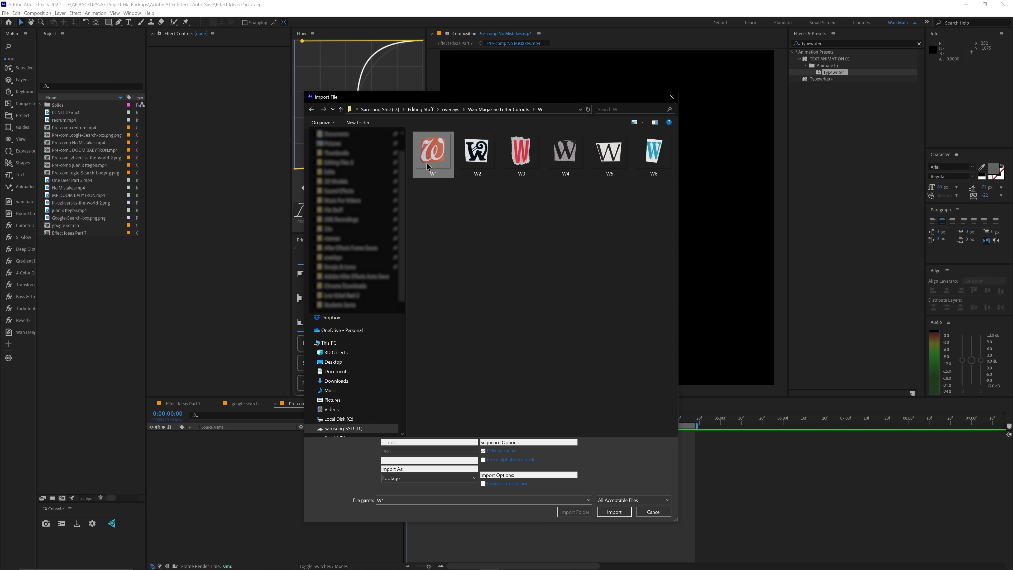
left_click(614, 512)
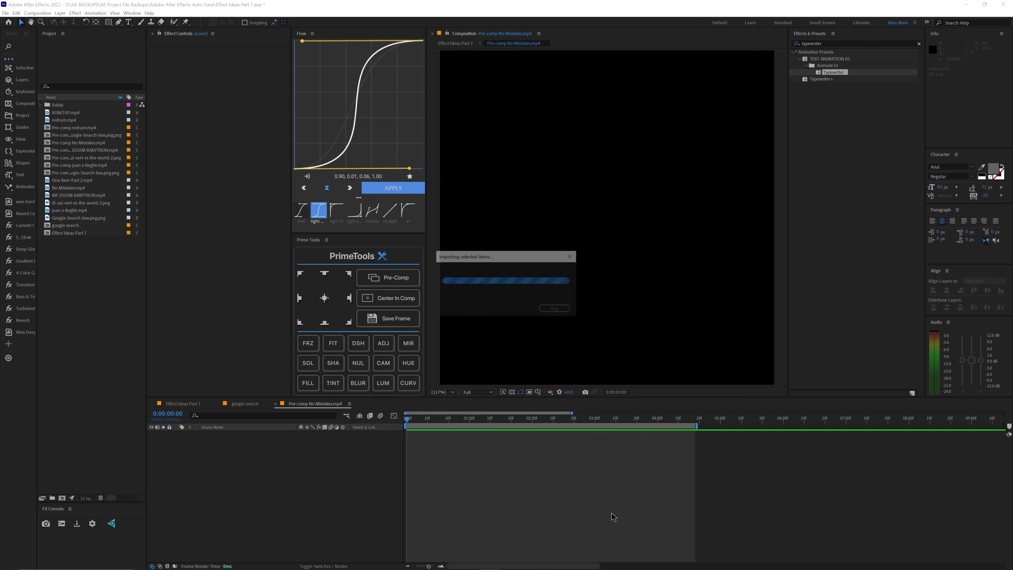
Add the W[1-6].png sequence to the Pre-comp No Mistakes.mp4 timeline and scale the letter down.
left_click_drag(66, 108, 247, 267)
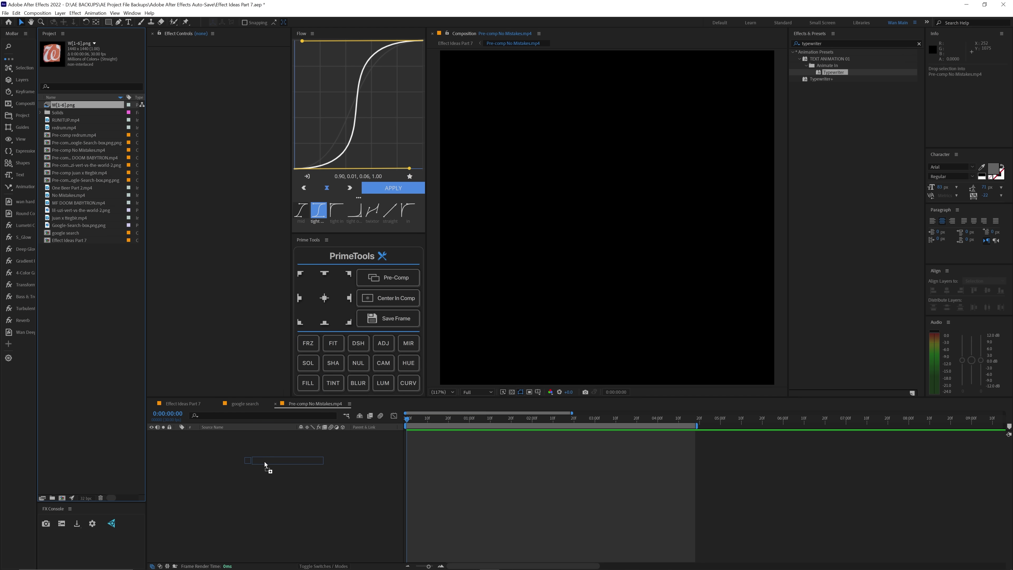
left_click_drag(265, 464, 266, 466)
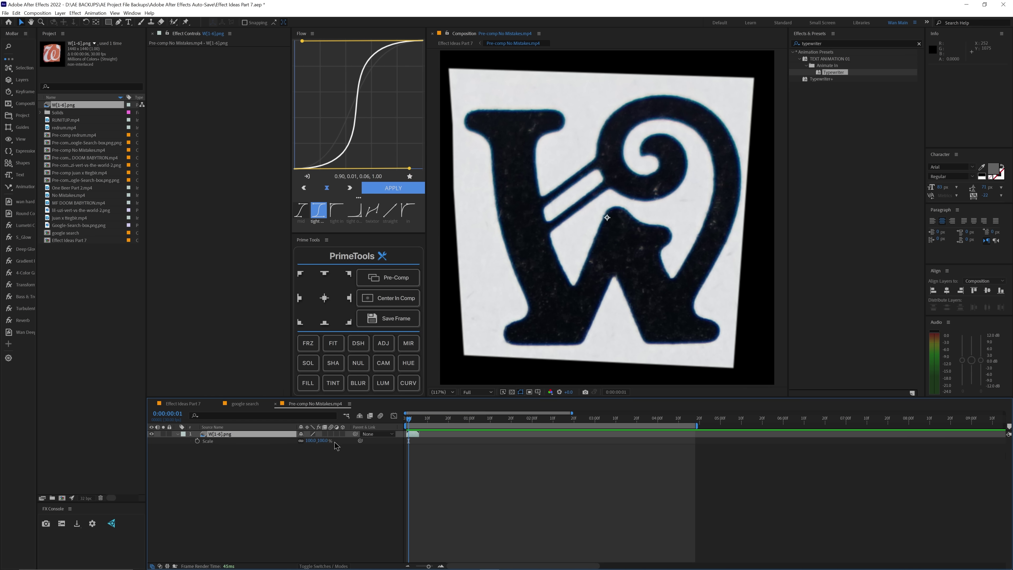
left_click_drag(334, 446, 329, 447)
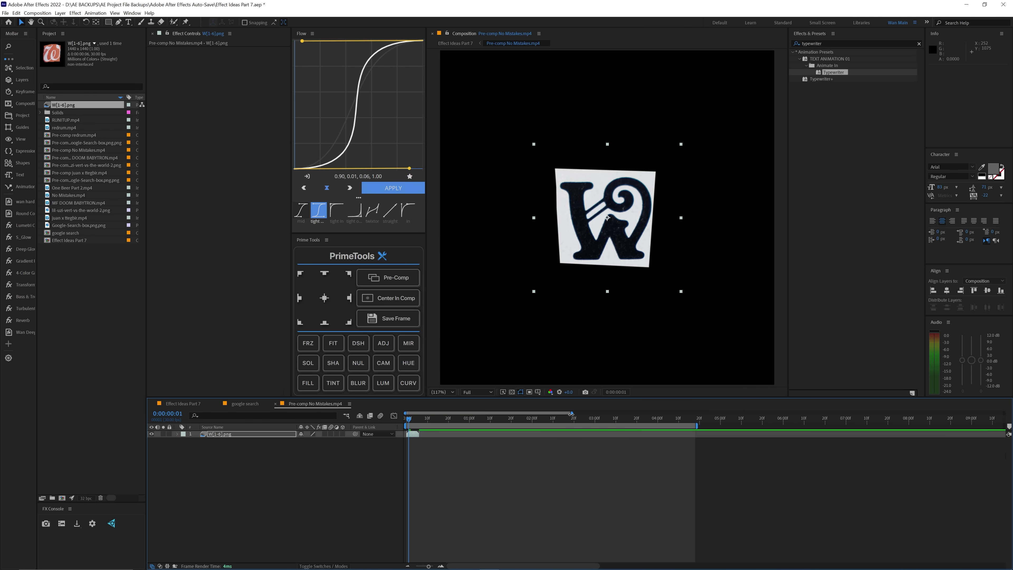
Step frame by frame through the start of the W sequence to view its different cutouts.
left_click_drag(571, 413, 480, 413)
key("Page_Up")
key("Page_Down")
key("Page_Down")
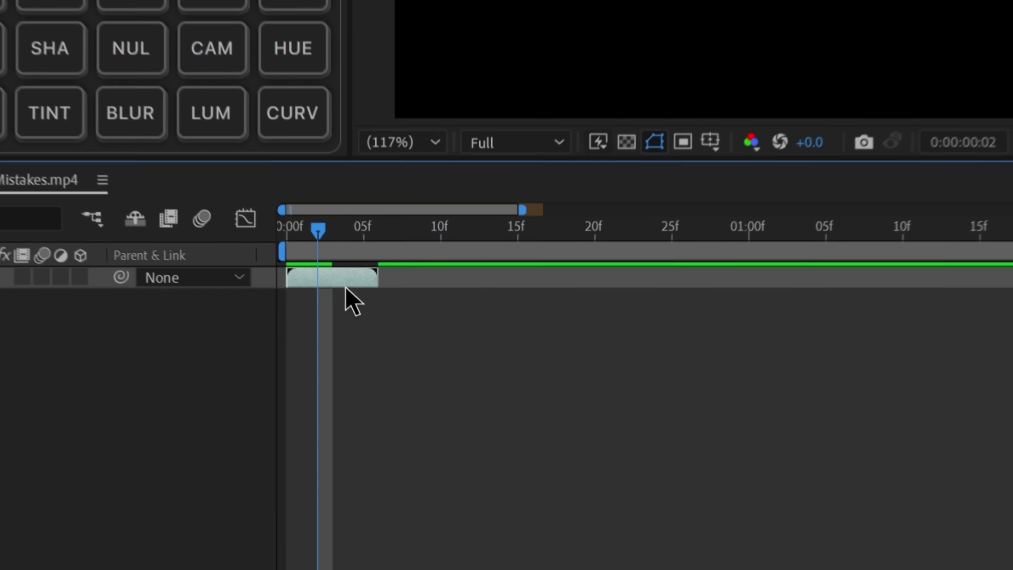
Duplicate the W sequence layer four times, lay the copies end to end and scrub through them.
key("ctrl+d")
left_click_drag(328, 287, 593, 283)
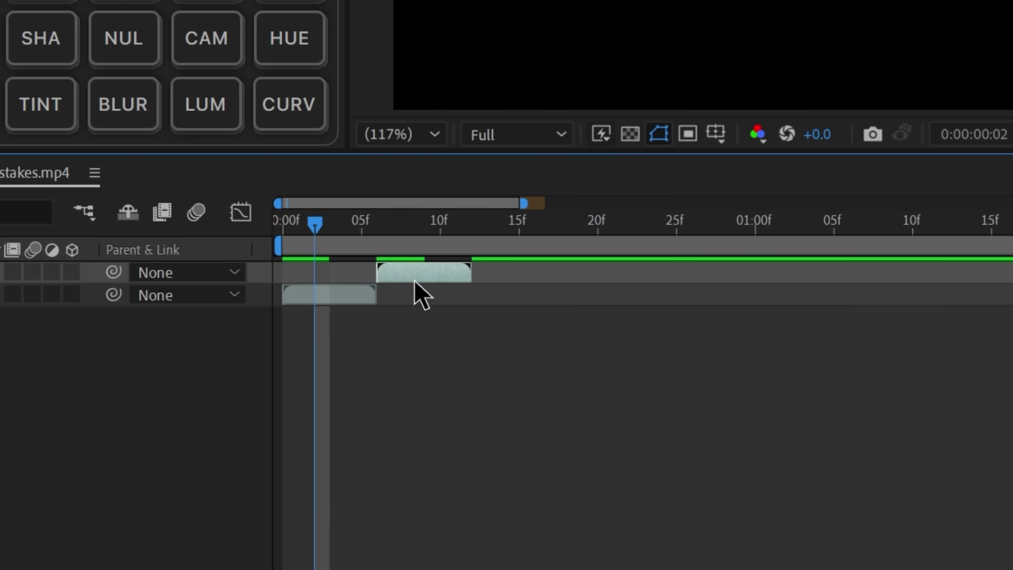
key("ctrl+d")
key("ctrl+d")
key("ctrl+d")
left_click_drag(445, 419, 445, 457)
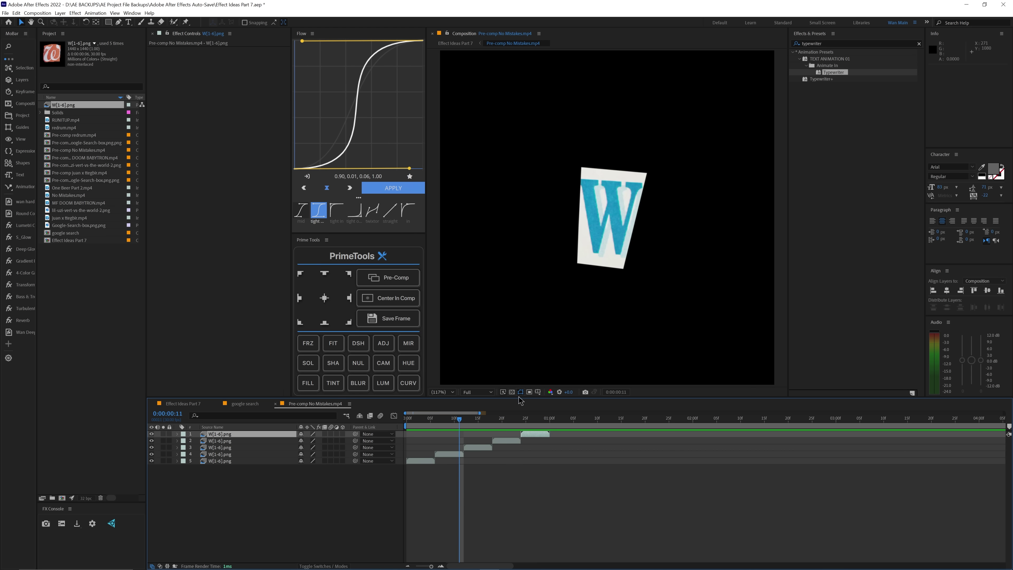
Select all five W sequence layers and pre-compose them.
left_click_drag(480, 413, 532, 415)
left_click(416, 461, "shift")
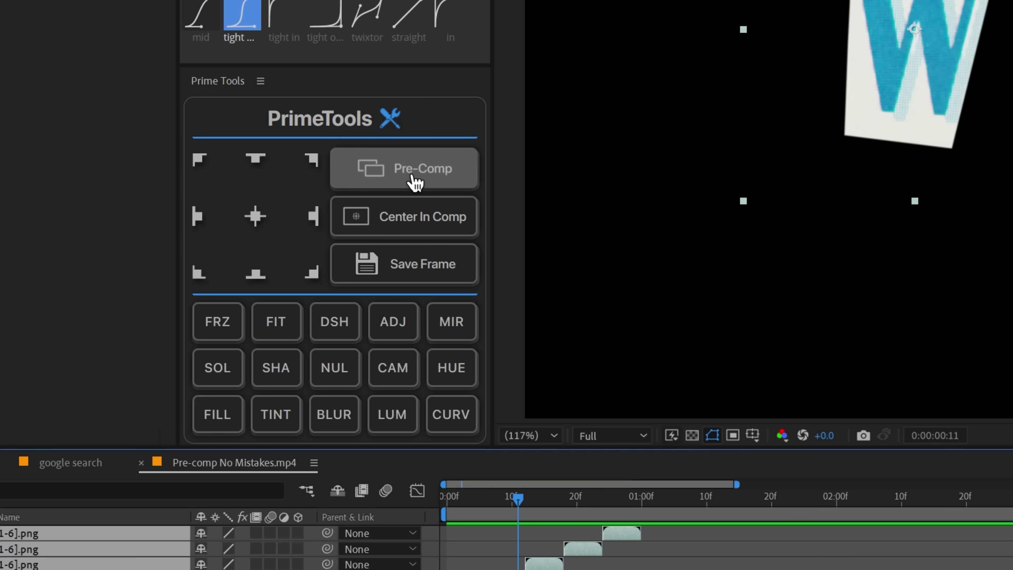
left_click(381, 281)
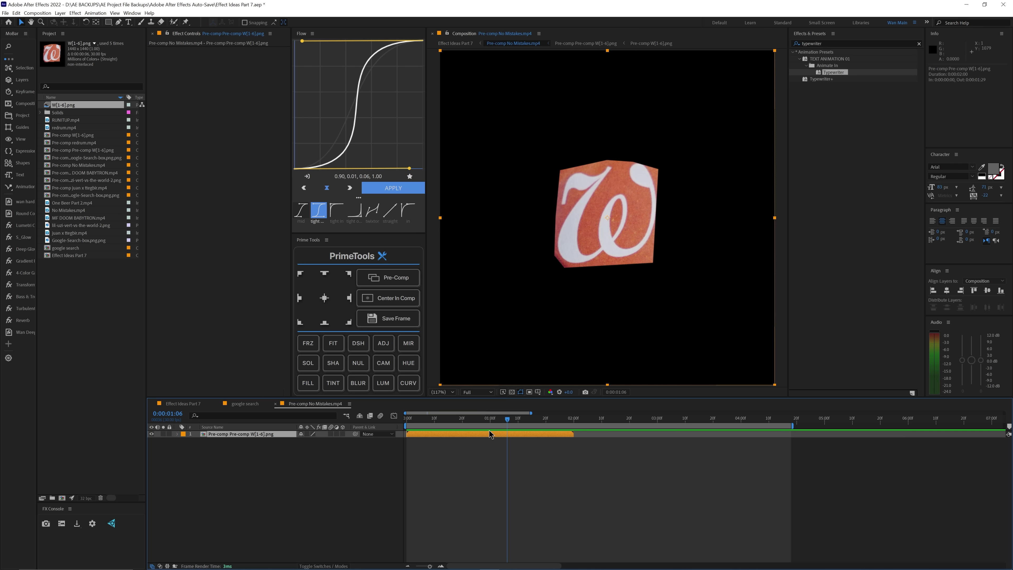
Enable time remapping on the W pre-comp, slow it by moving the end keyframe outward, and preview the result.
key("ctrl+alt+t")
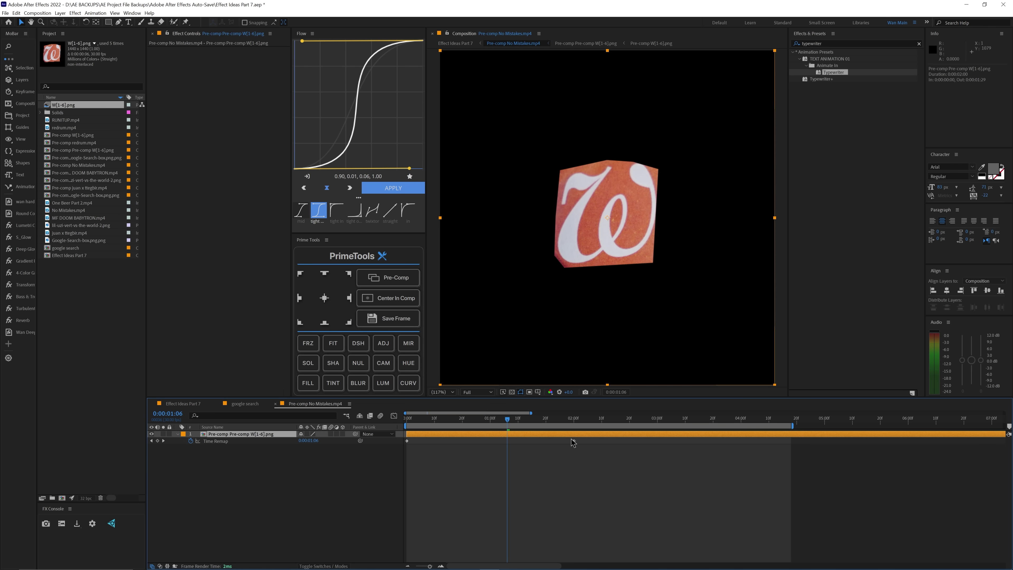
left_click_drag(575, 443, 691, 447)
key("space")
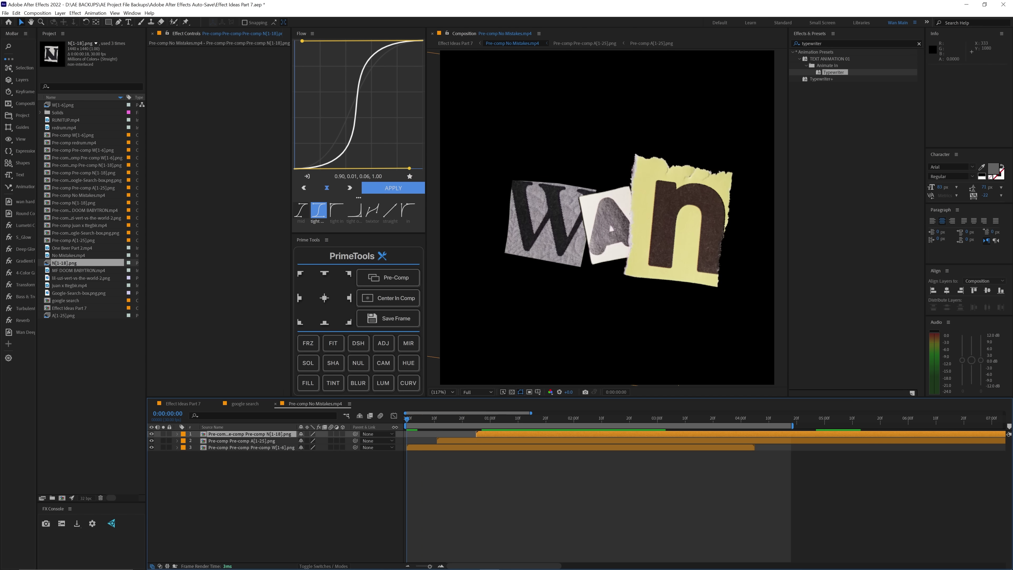
key("space")
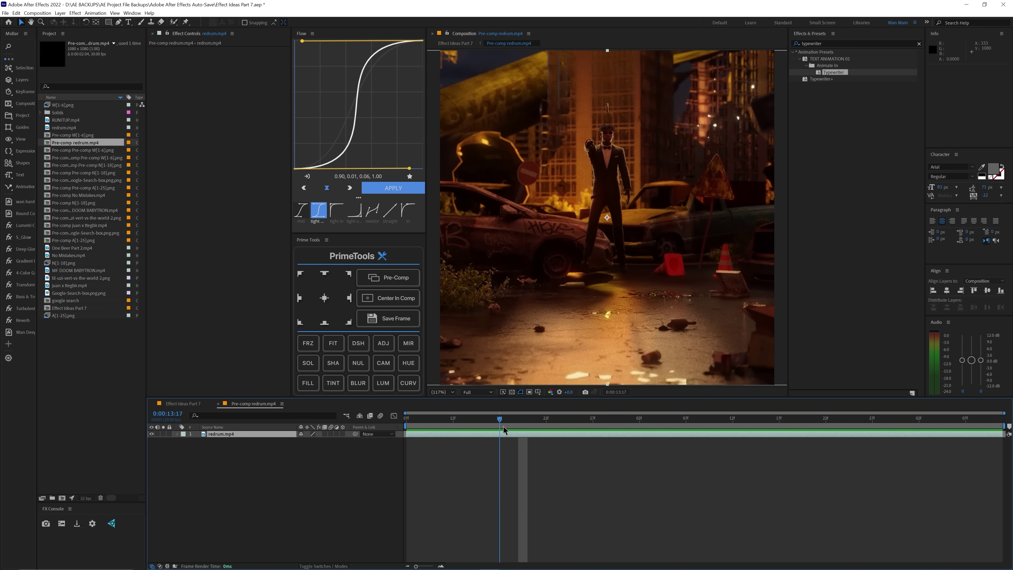
Save the project and give redrum.mp4 a black-and-white look using Tint and a Curves adjustment with two points.
key("ctrl+s")
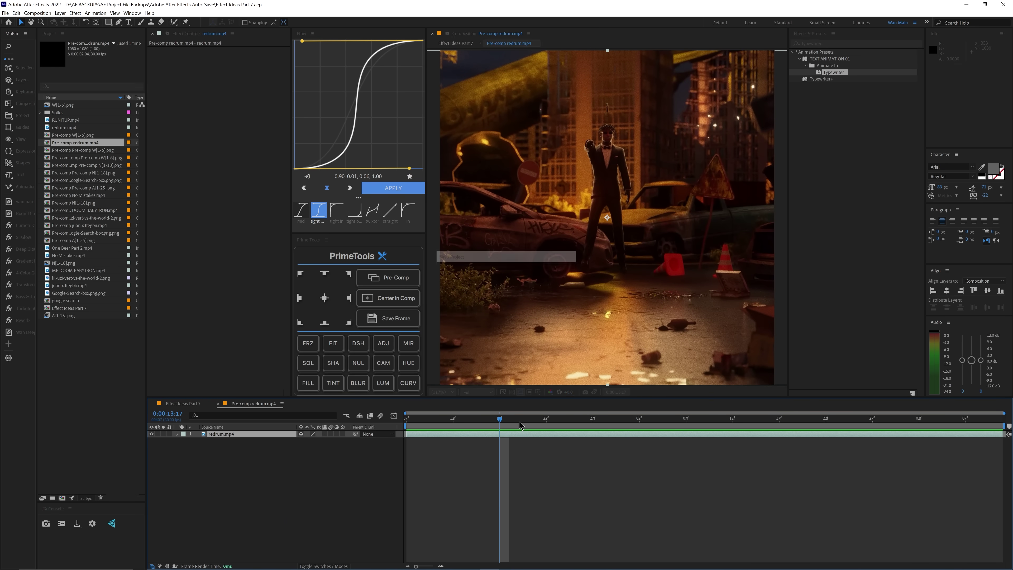
left_click(332, 382)
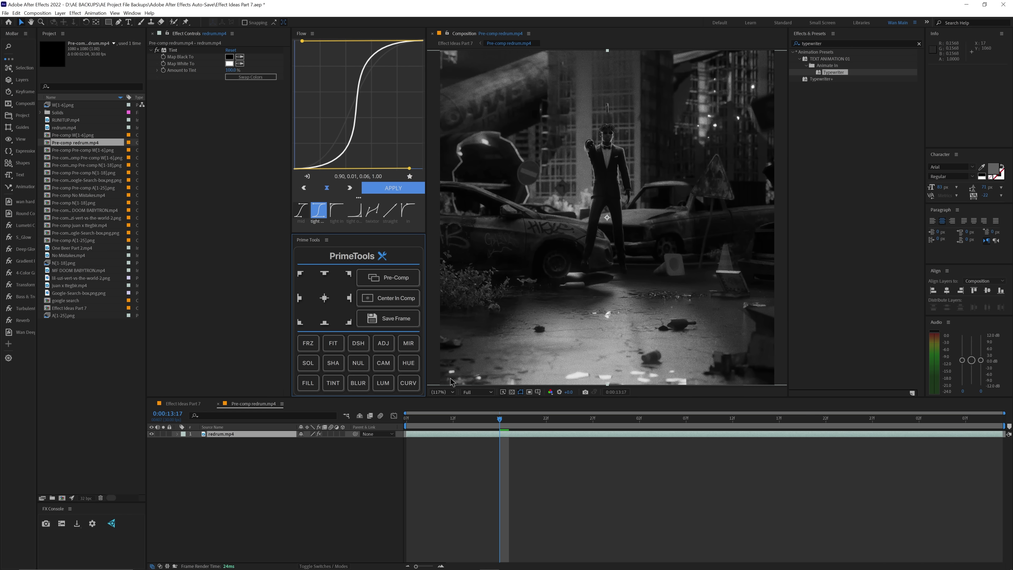
left_click(412, 384)
left_click_drag(235, 139, 228, 140)
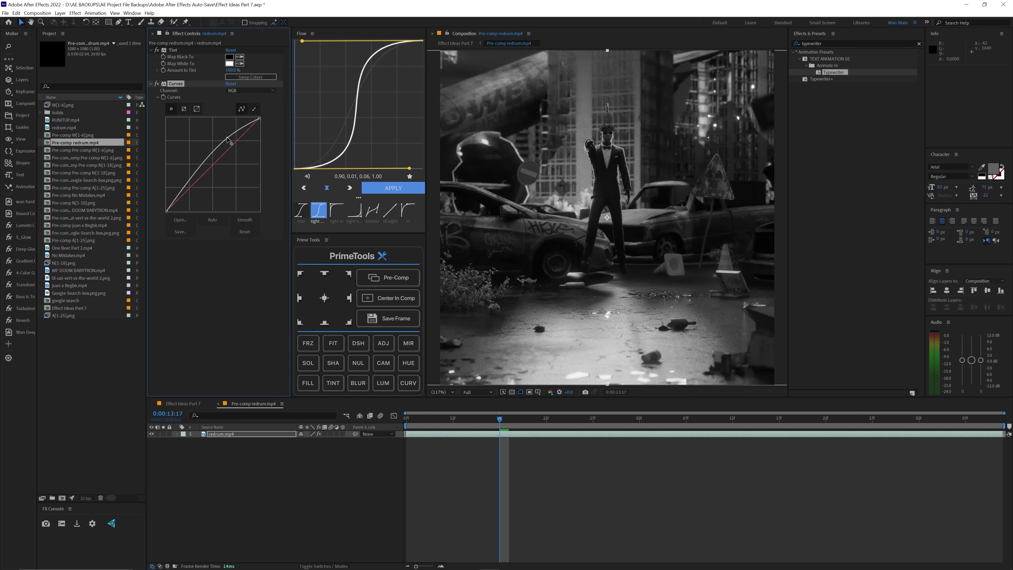
left_click_drag(192, 180, 194, 180)
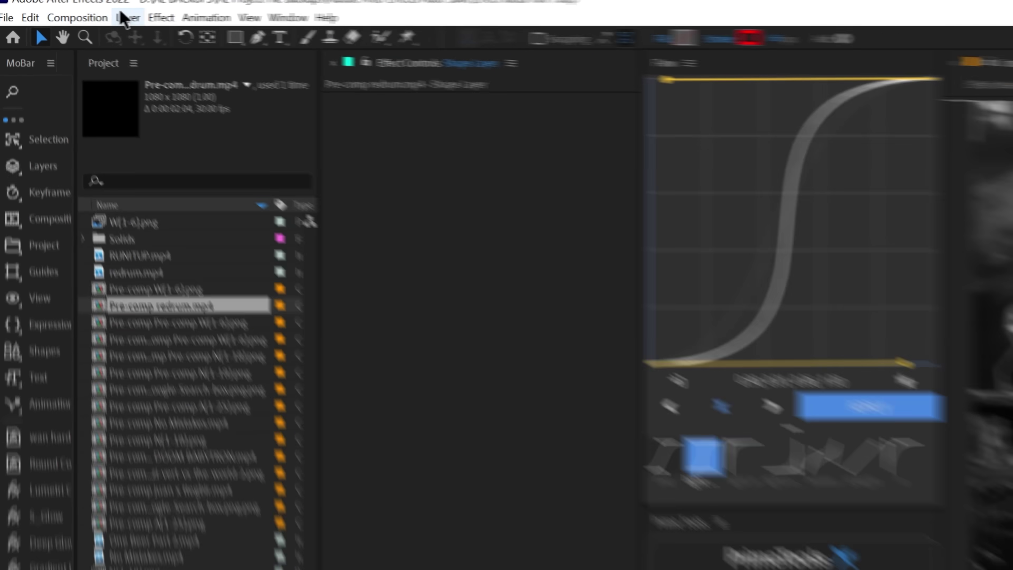
left_click(60, 12)
mouse_move(80, 21)
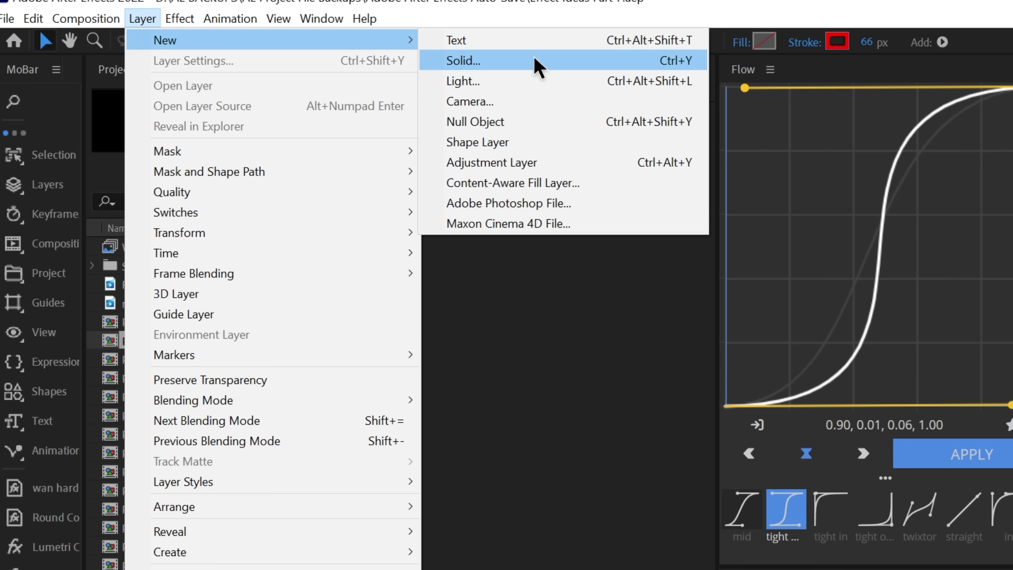
left_click(571, 142)
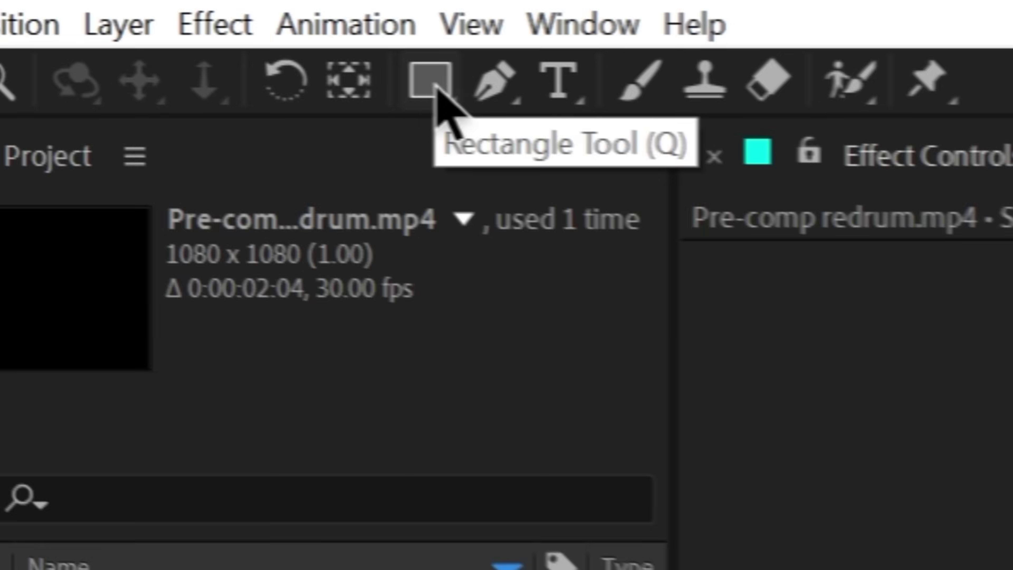
Draw a tall rectangle with a red stroke around the suited man on the shape layer.
left_click(434, 80)
mouse_move(571, 112)
left_mouse_down()
mouse_move(643, 227)
mouse_move(643, 291)
left_mouse_up()
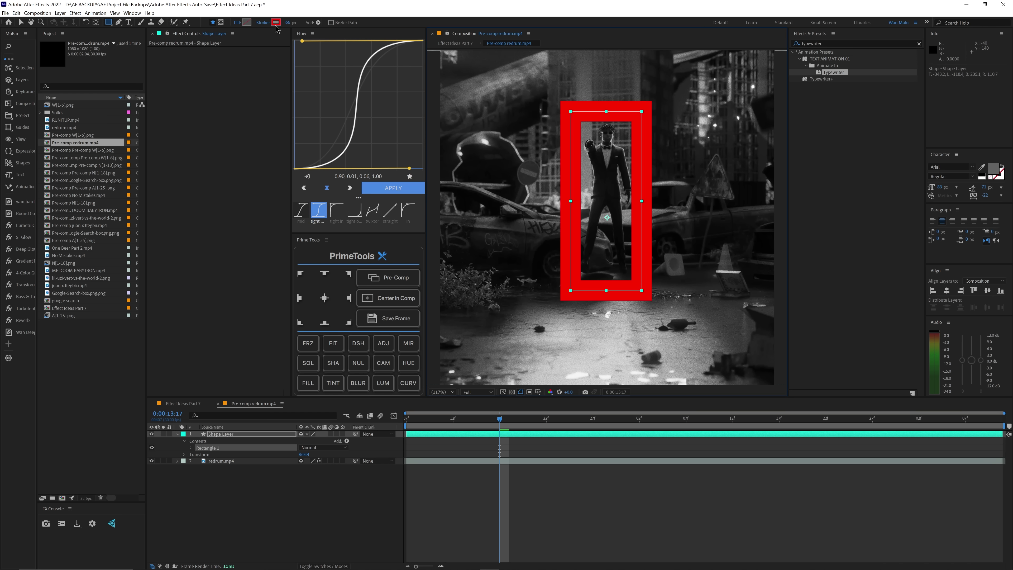
left_click(276, 25)
left_click(457, 186)
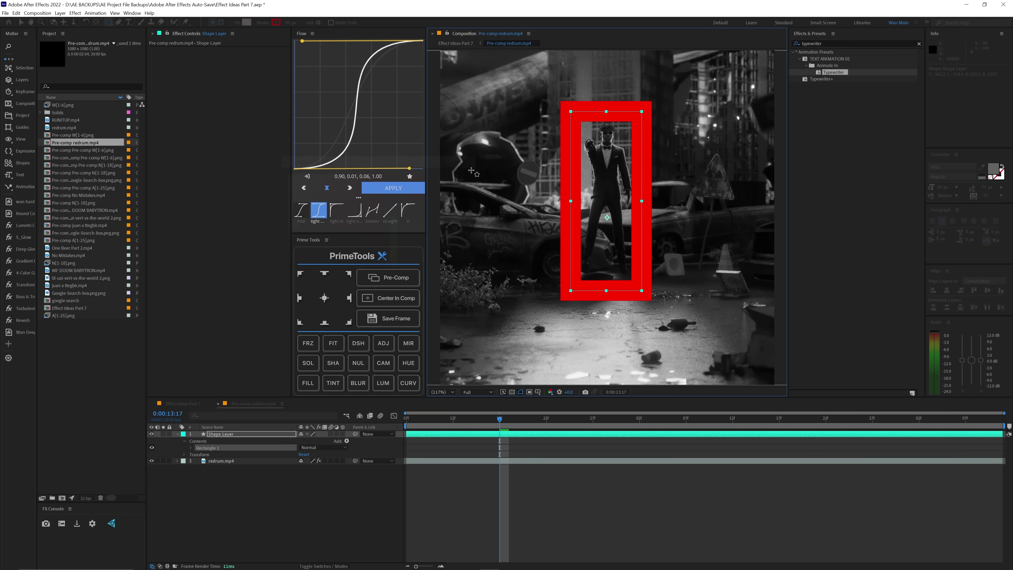
Set the rectangle's fill to None.
left_click(262, 23)
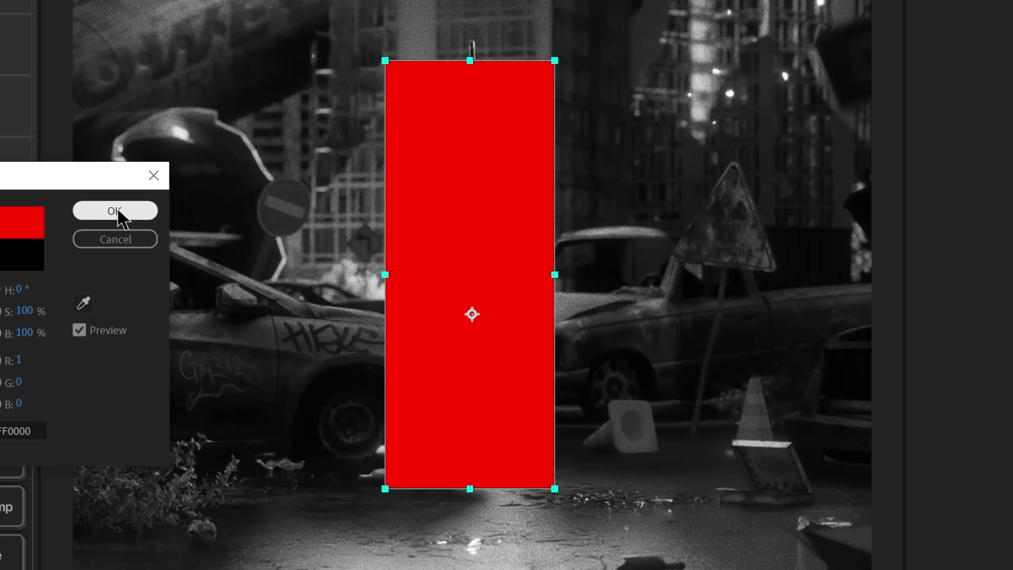
left_click(117, 214)
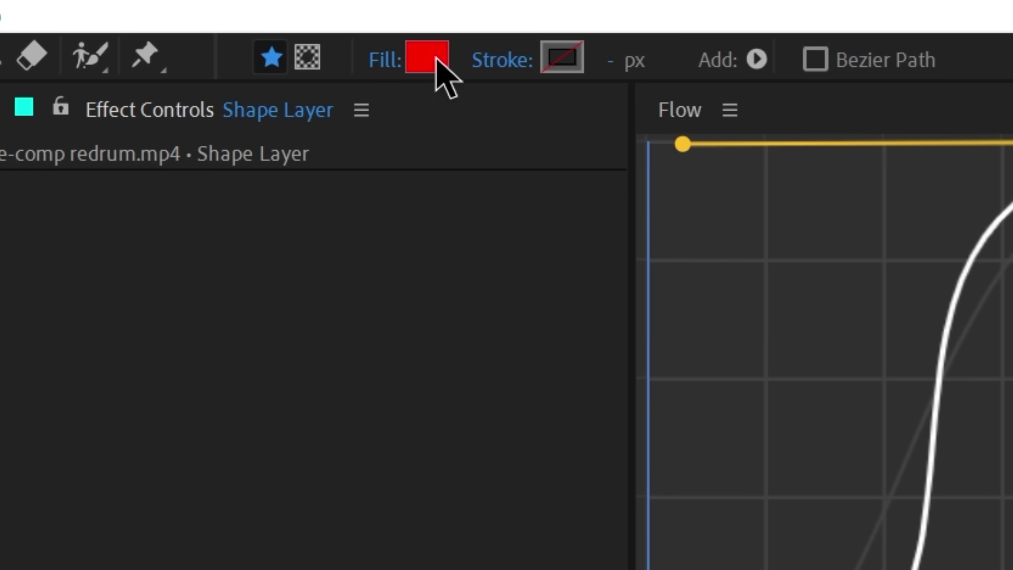
left_click(381, 76)
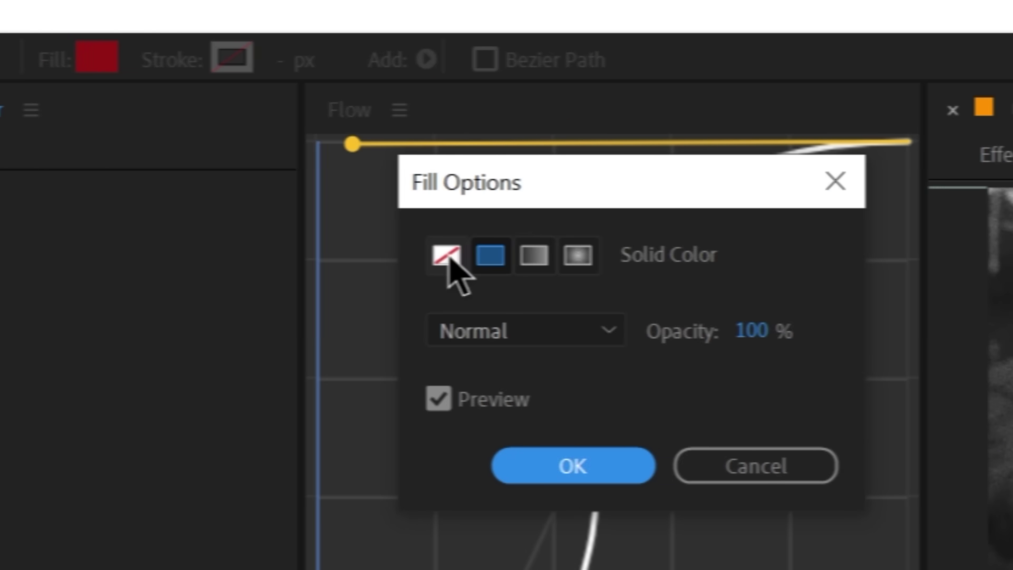
left_click(776, 254)
left_click(561, 476)
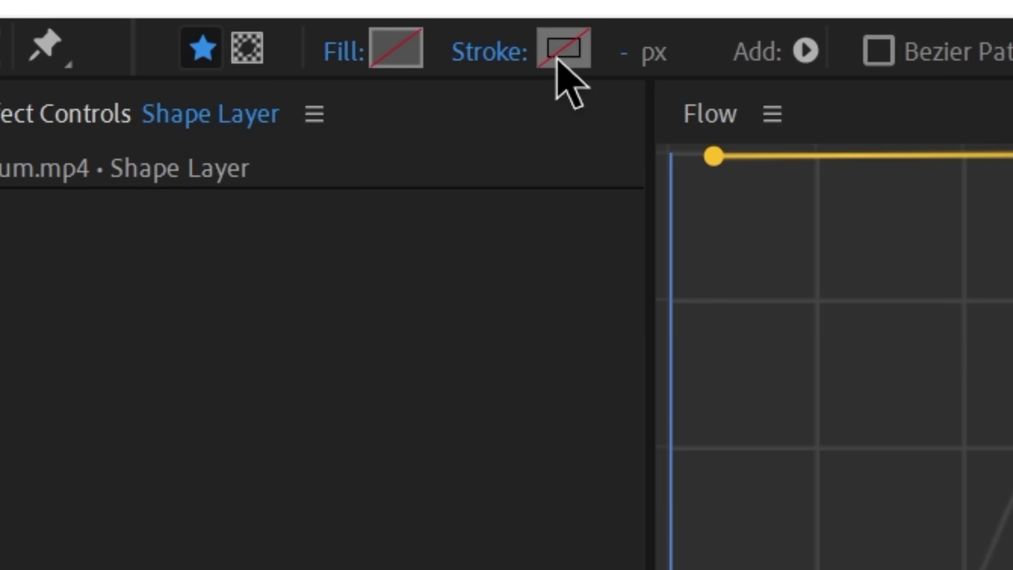
Set the rectangle's stroke colour to FF0000 and its width to 14 px, and deselect the layer.
left_click(552, 44)
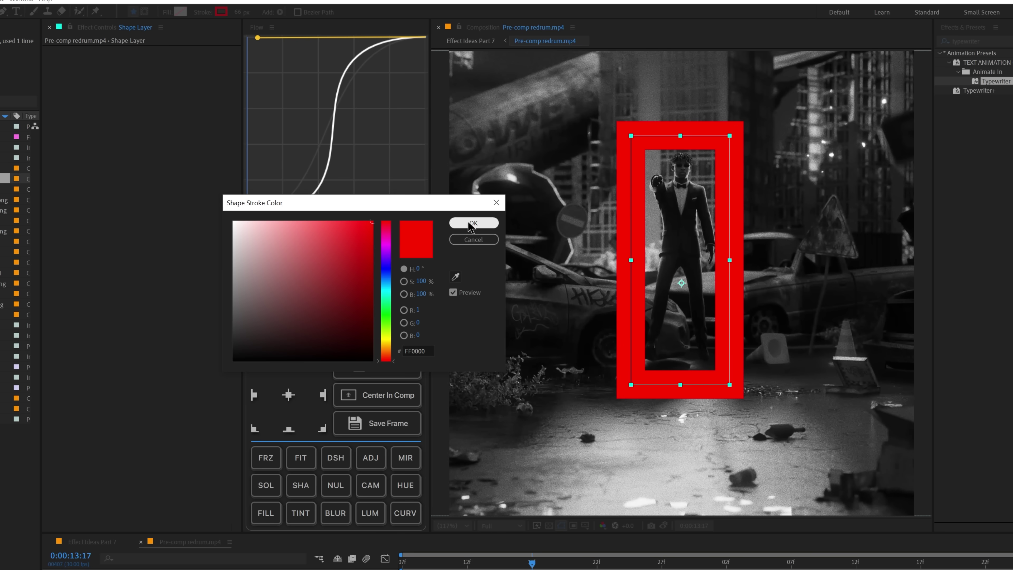
left_click(470, 224)
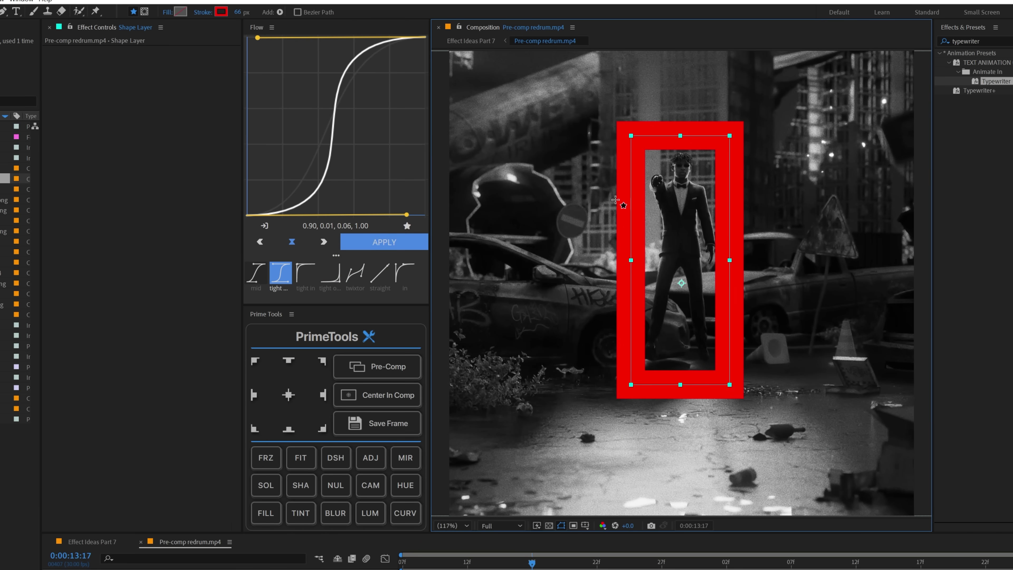
left_click_drag(239, 13, 210, 14)
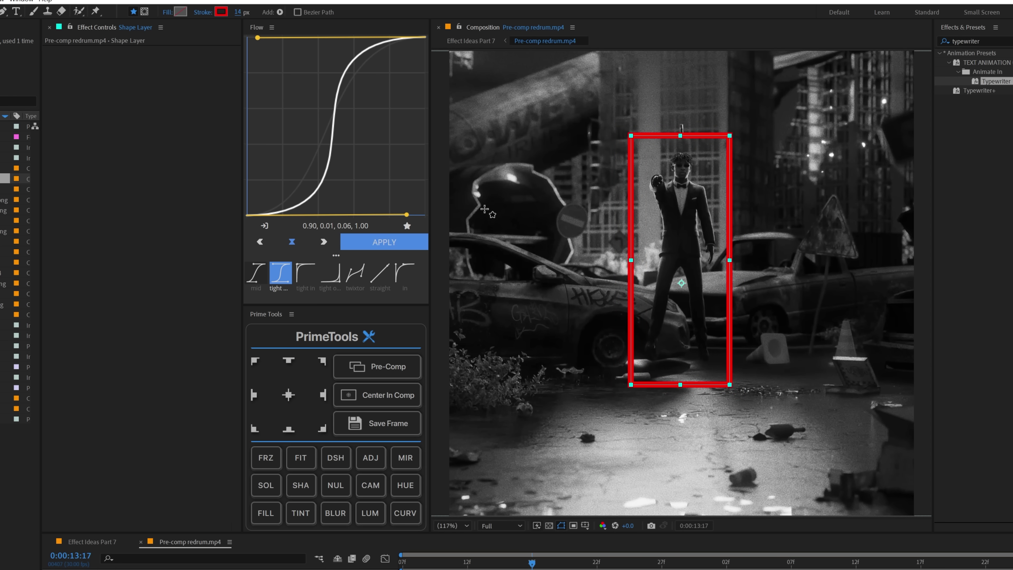
left_click(239, 568)
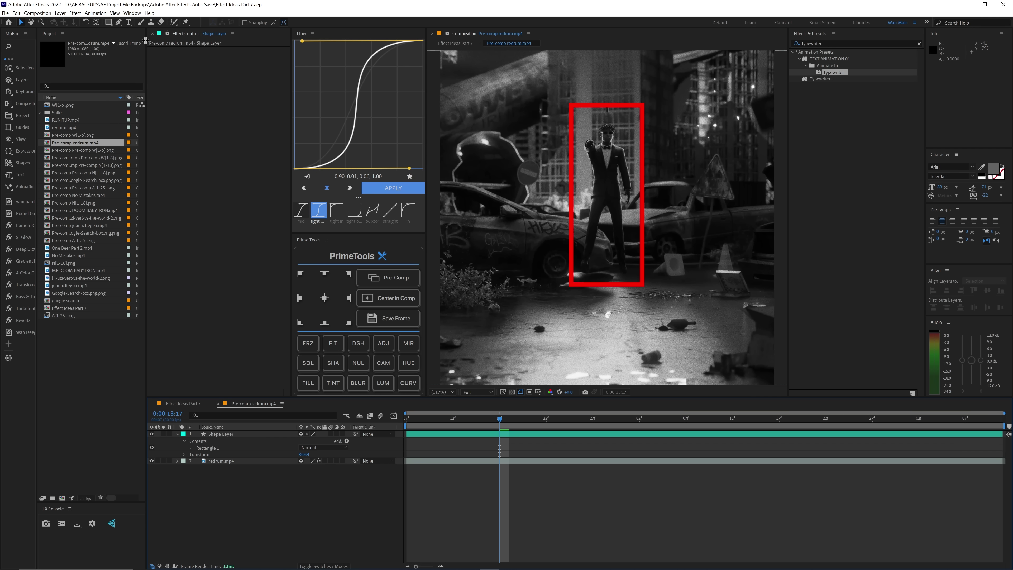
Draw a short vertical red line with the Pen tool on a new shape layer over the man's torso and centre its anchor point.
left_click(118, 24)
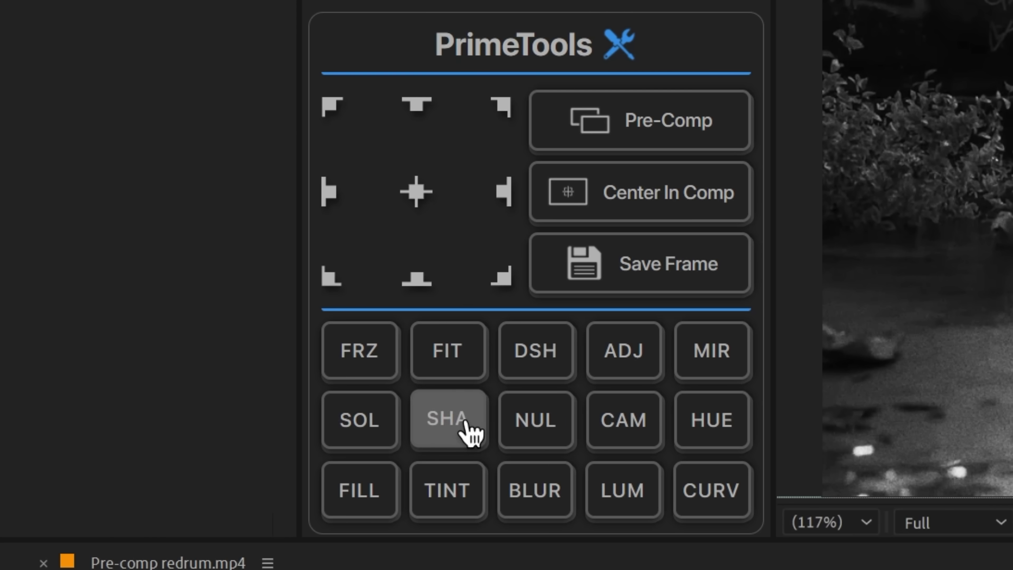
left_click(337, 366)
scroll(605, 209, "up", 2)
left_click_drag(605, 210, 596, 257)
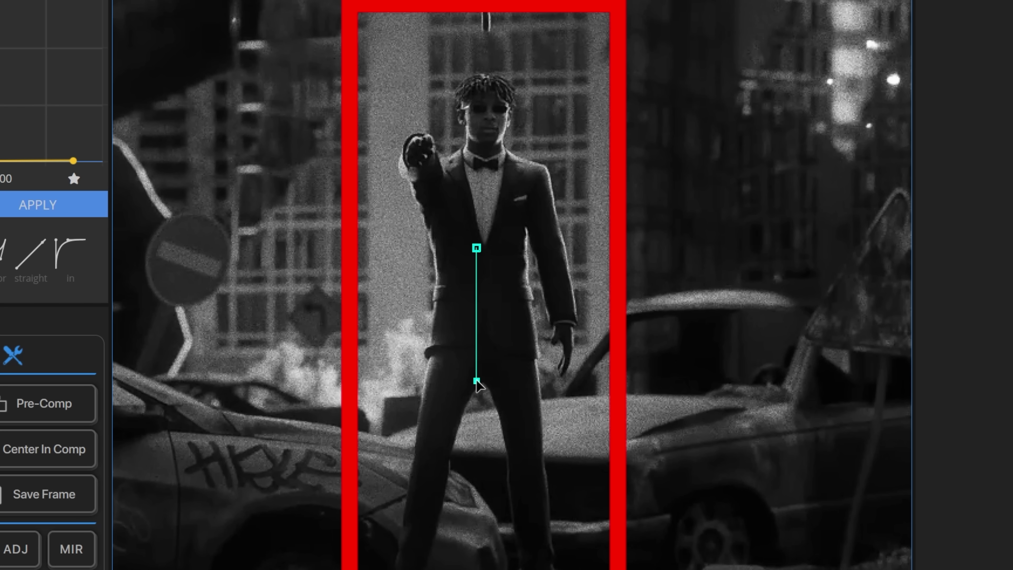
left_click(475, 379)
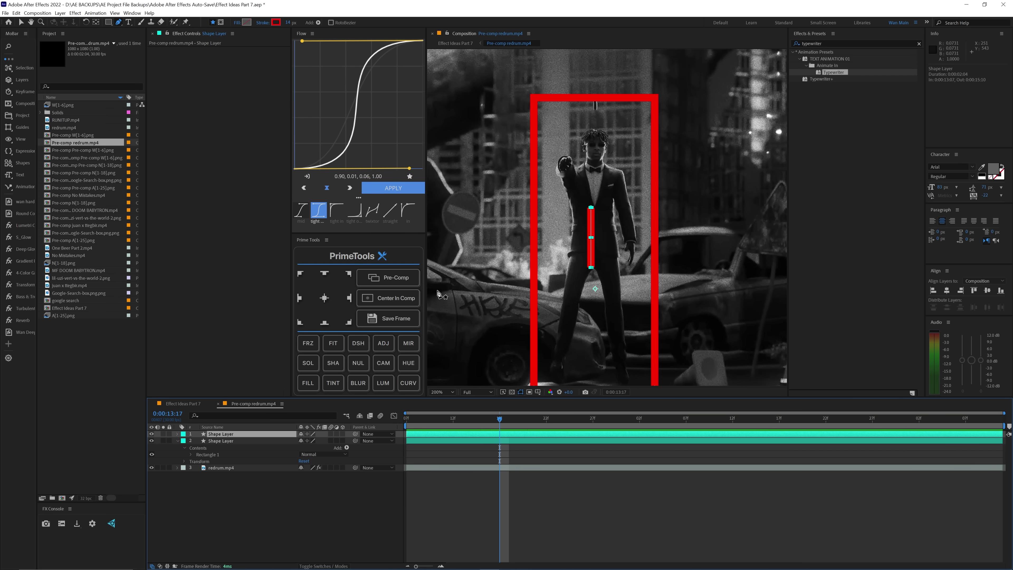
left_click(326, 298)
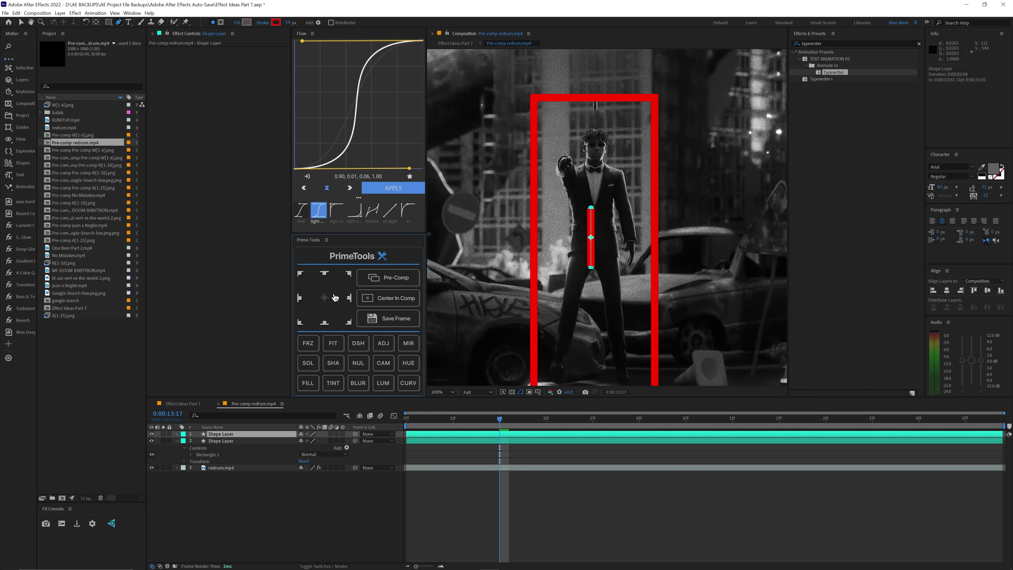
Duplicate the vertical line layer and rotate the copy 90° to form a cross.
left_click(486, 436)
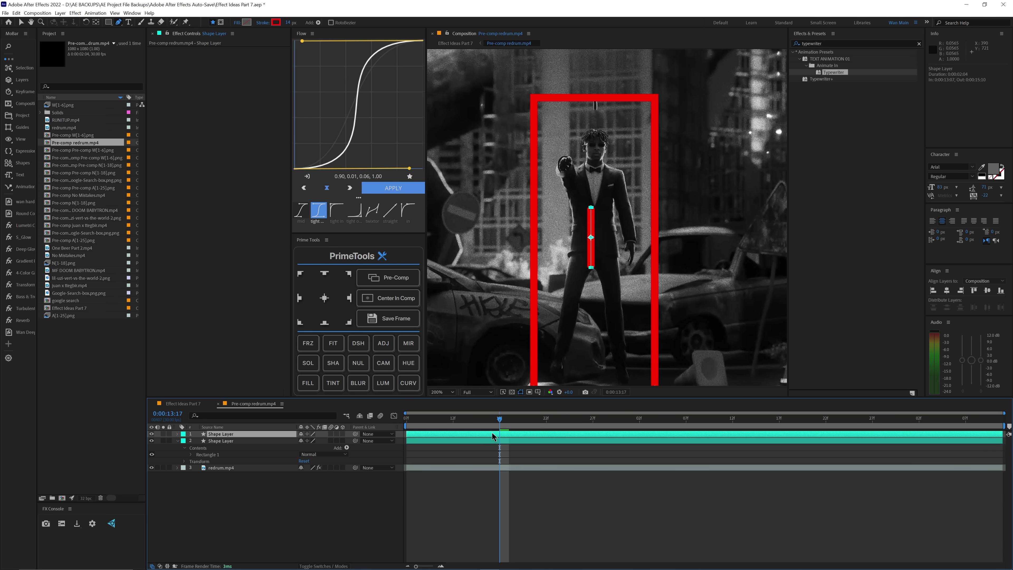
key("ctrl+d")
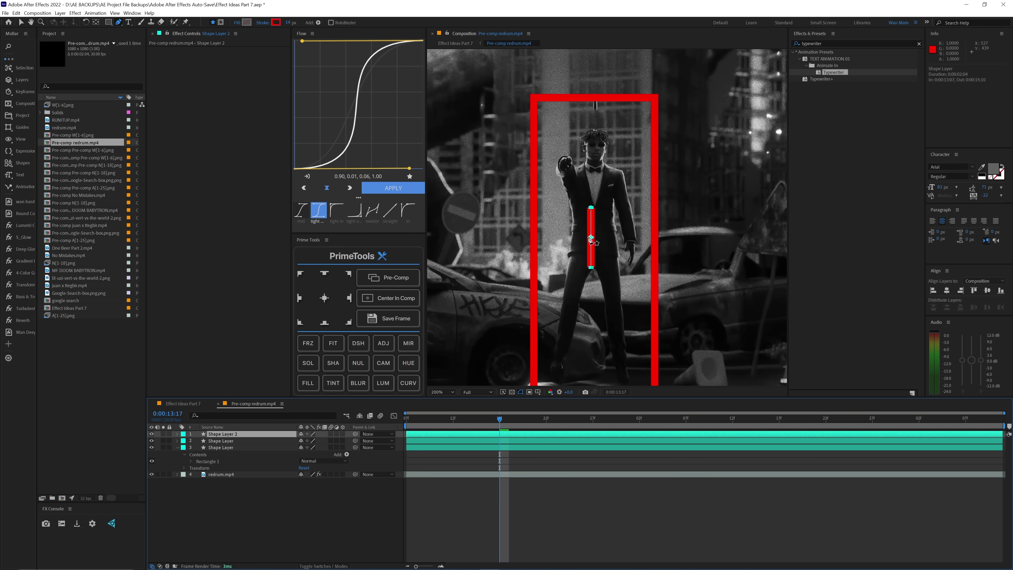
key("r")
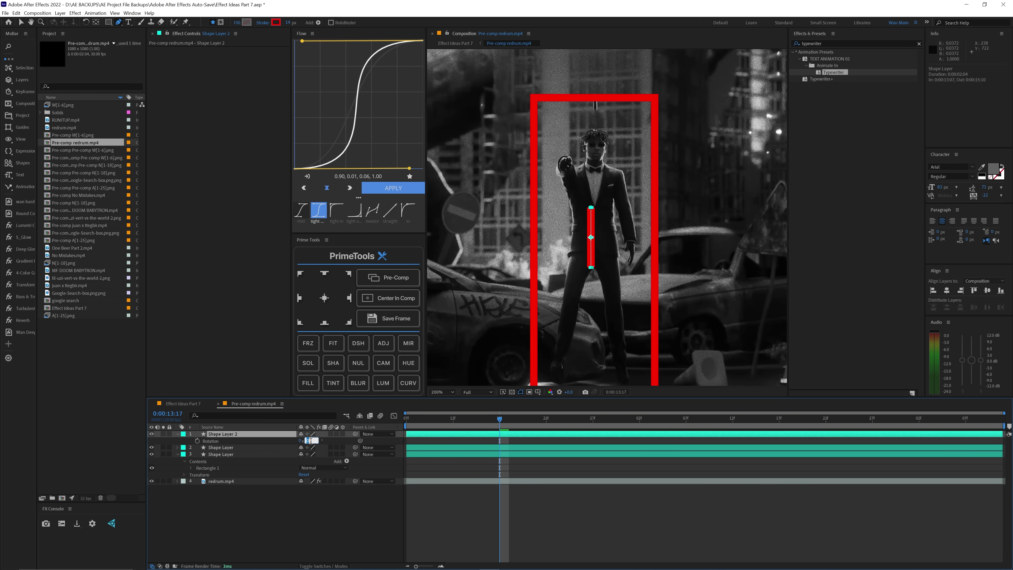
type("90")
key("Return")
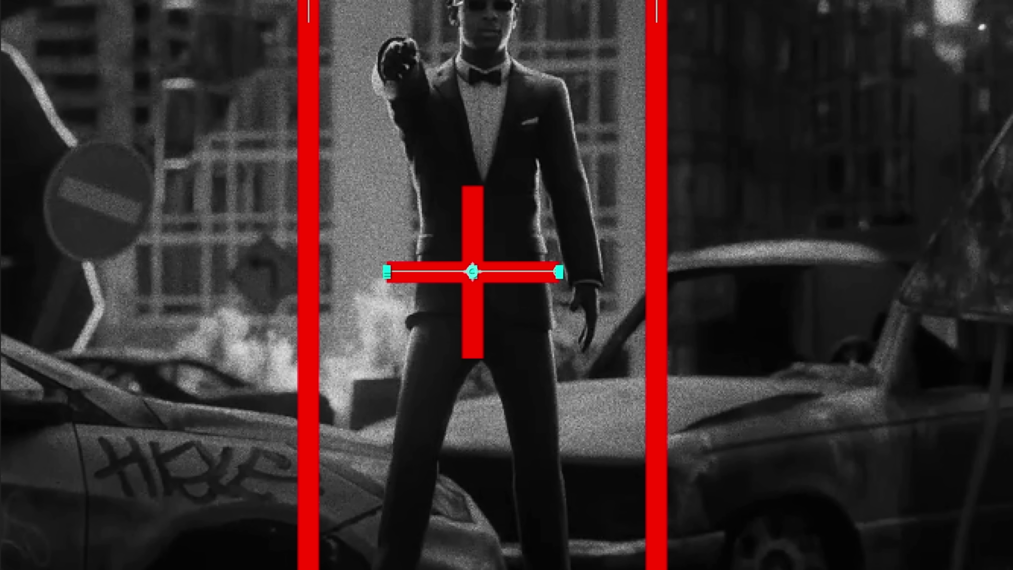
left_click(530, 515)
Pre-compose the two line layers, scale the cross down and move it to the centre of the red rectangle.
scroll(622, 250, "down", 2)
scroll(614, 252, "up", 2)
left_click(494, 435)
left_click(496, 447)
left_click(497, 435, "shift")
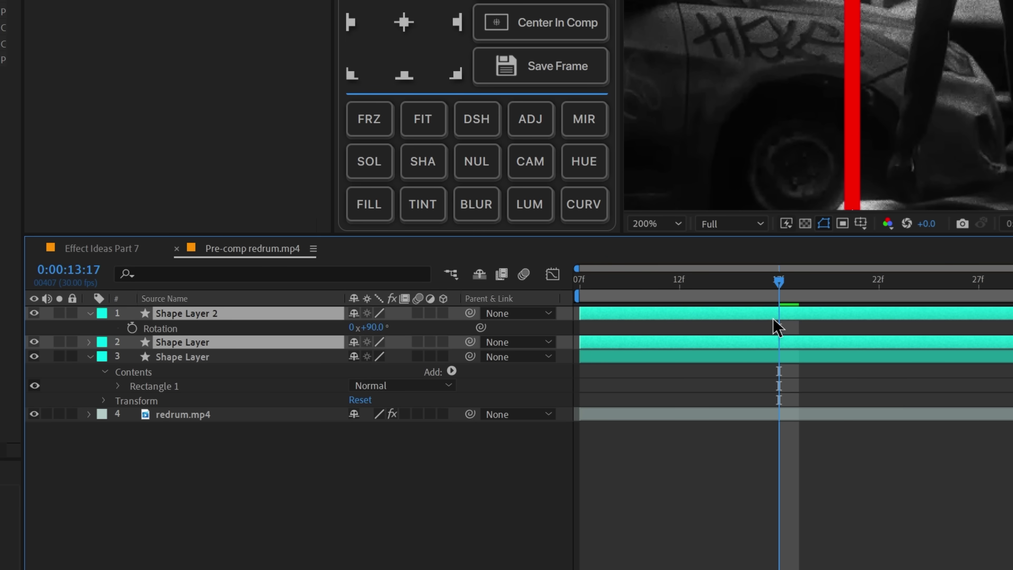
left_click(706, 226)
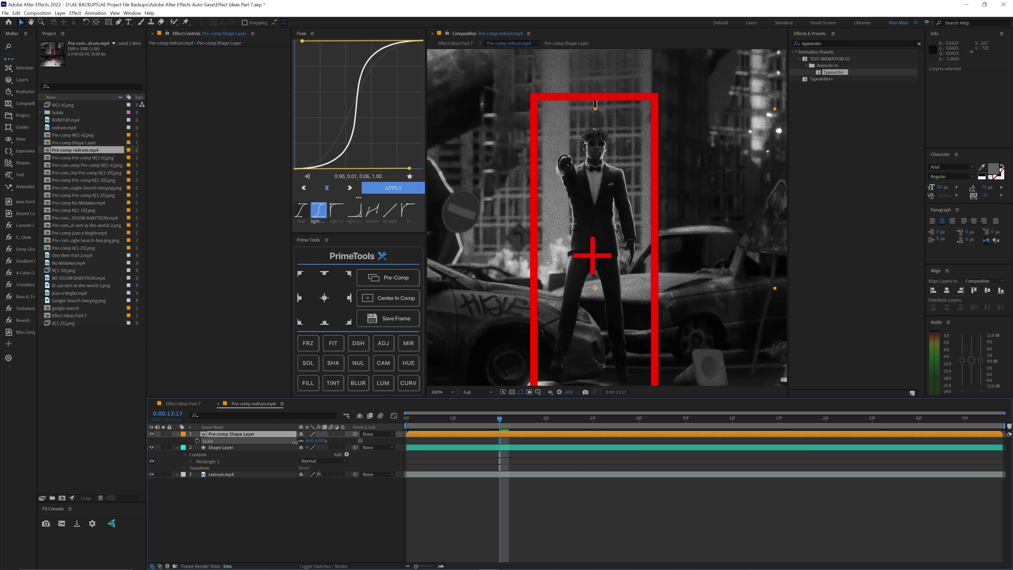
scroll(605, 285, "down", 2)
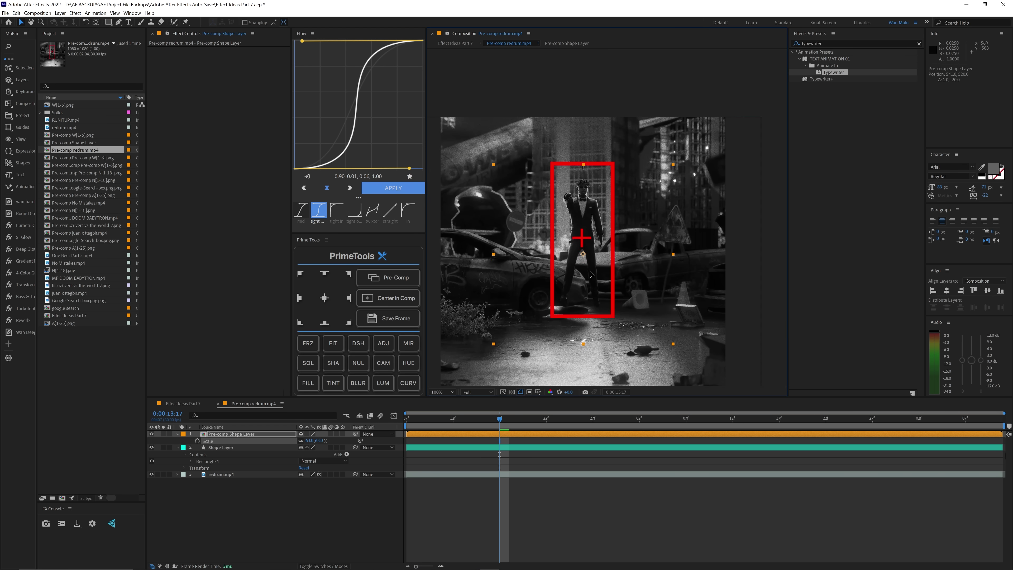
Pre-compose the cross and the red rectangle layers together into one target box layer.
left_click(441, 448)
left_click(446, 434, "shift")
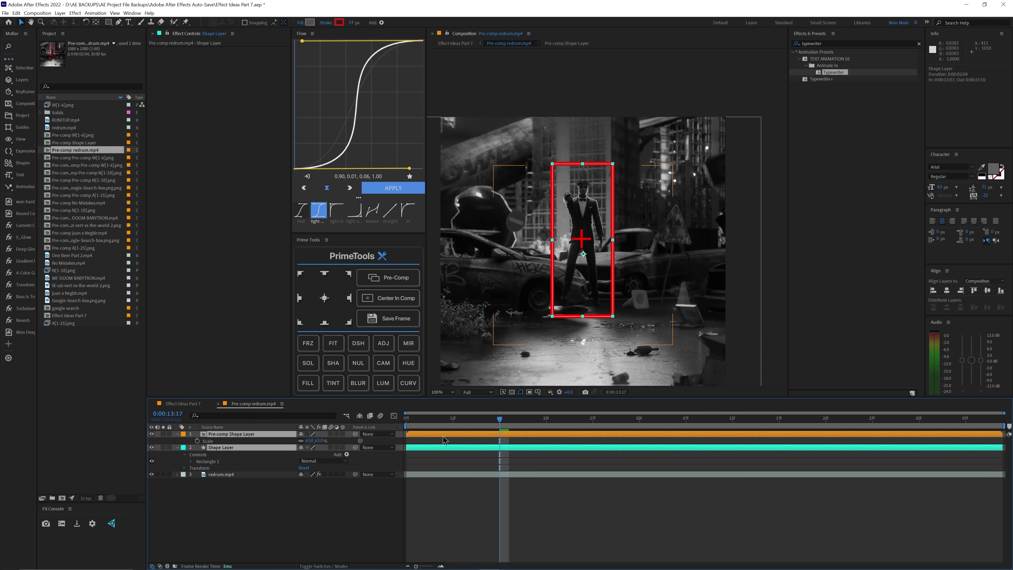
left_click(398, 278)
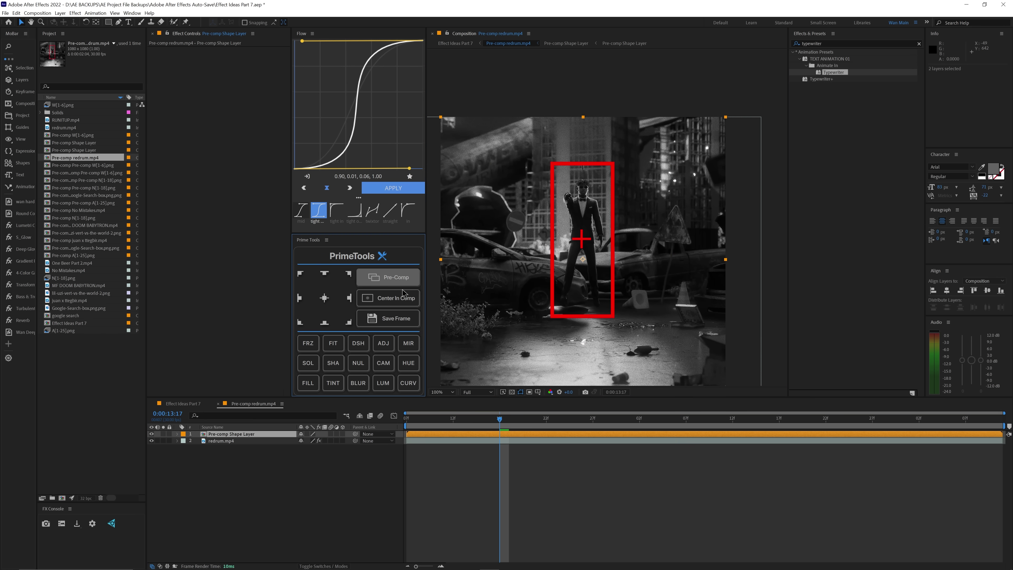
key("space")
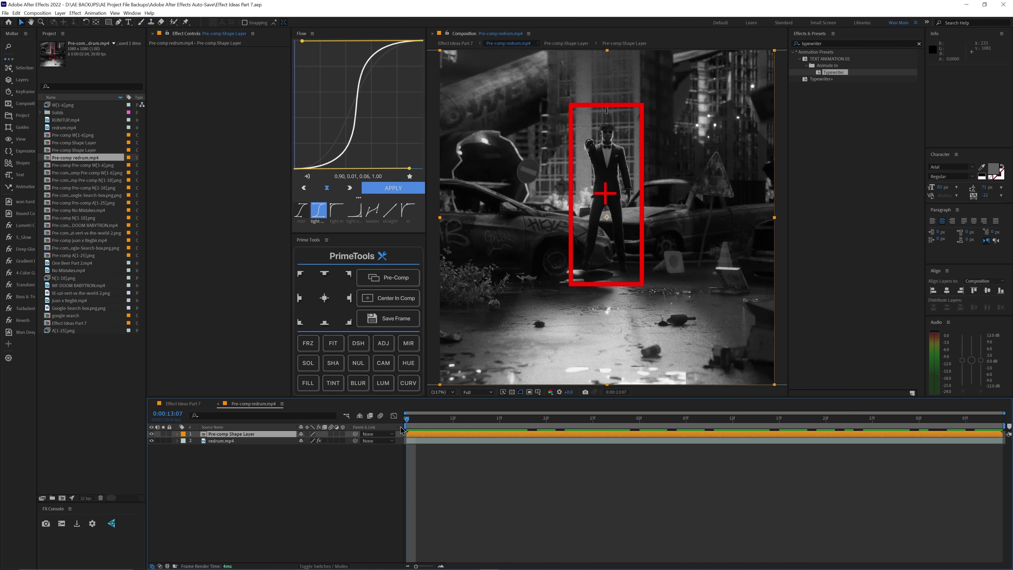
Keyframe the target box's Position from the comp start to 0:00:15:10 so it follows the man, and preview the tracking.
key("p")
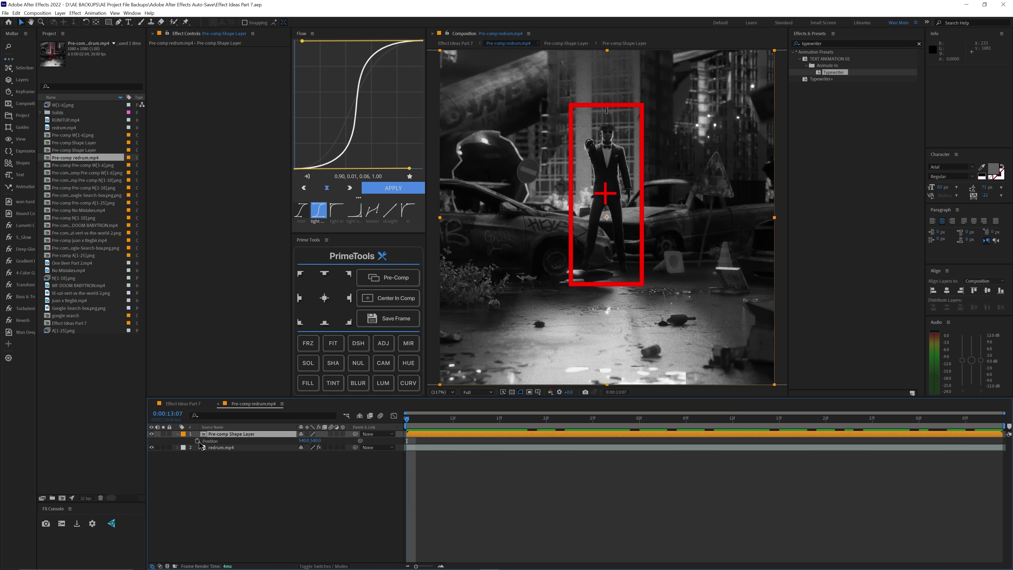
left_click(197, 441)
key("space")
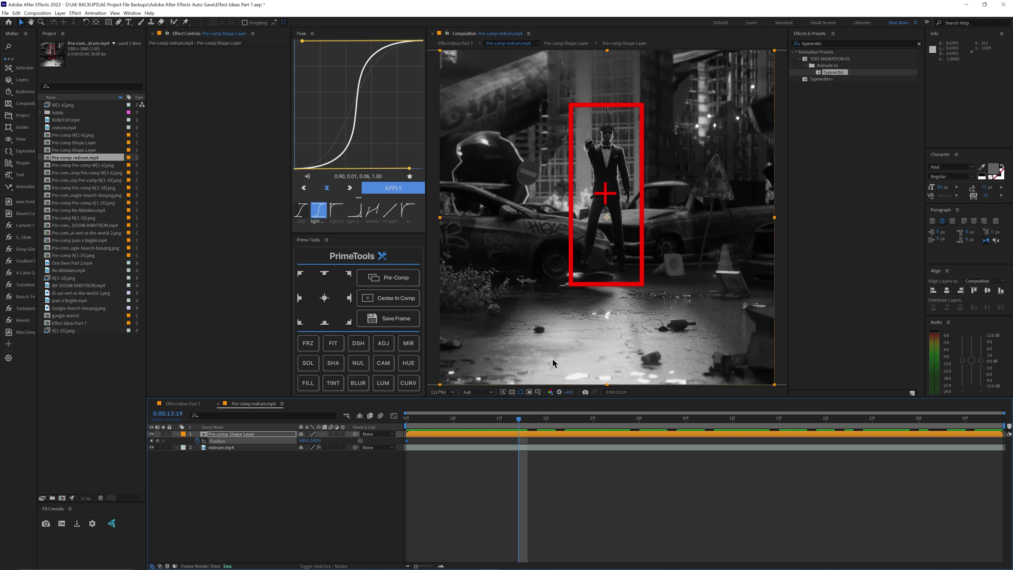
left_click_drag(613, 267, 630, 302)
left_click(621, 419)
left_click(760, 419)
left_click(872, 418)
left_click(993, 418)
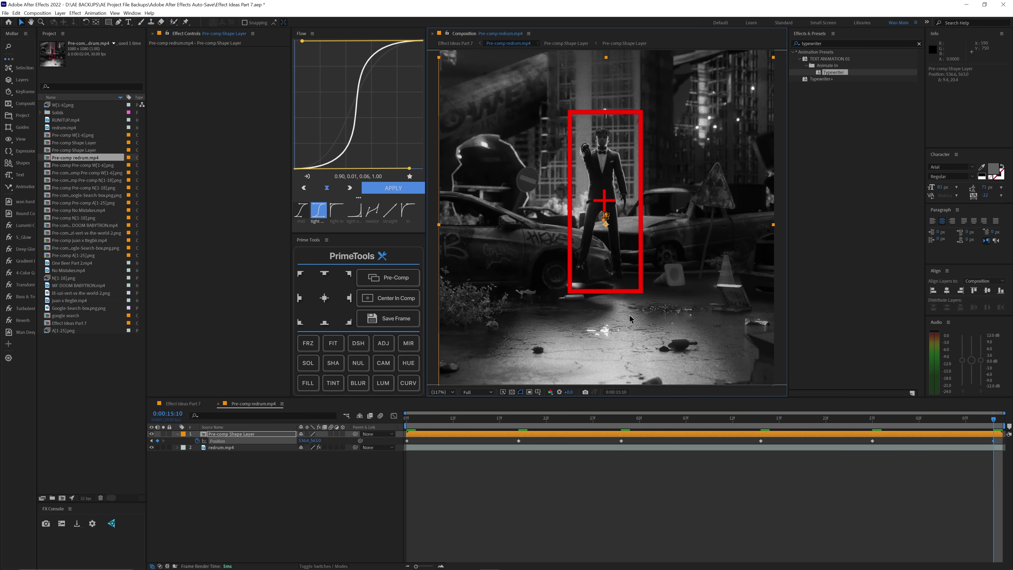
key("space")
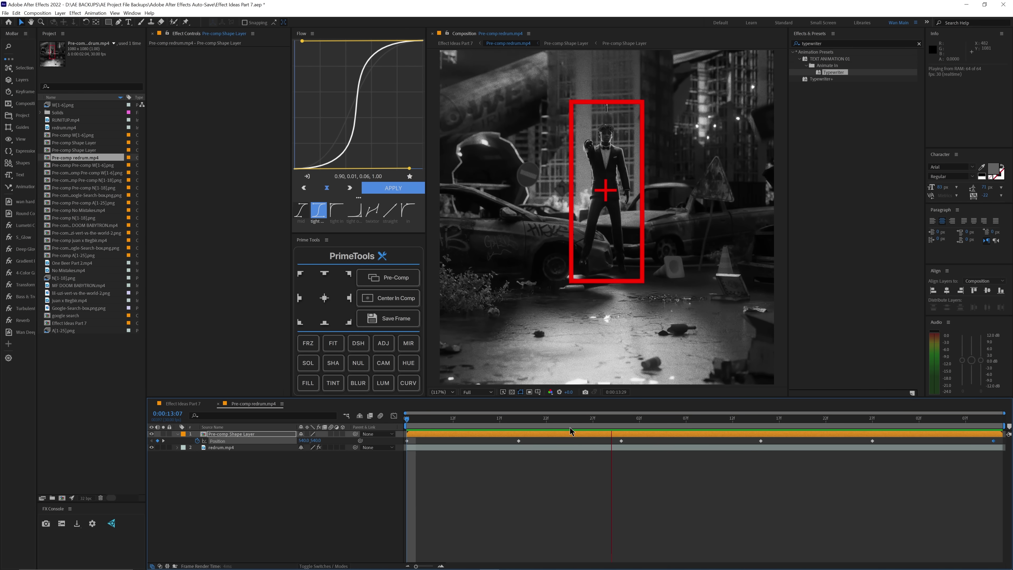
key("space")
left_click_drag(523, 419, 550, 448)
key("Home")
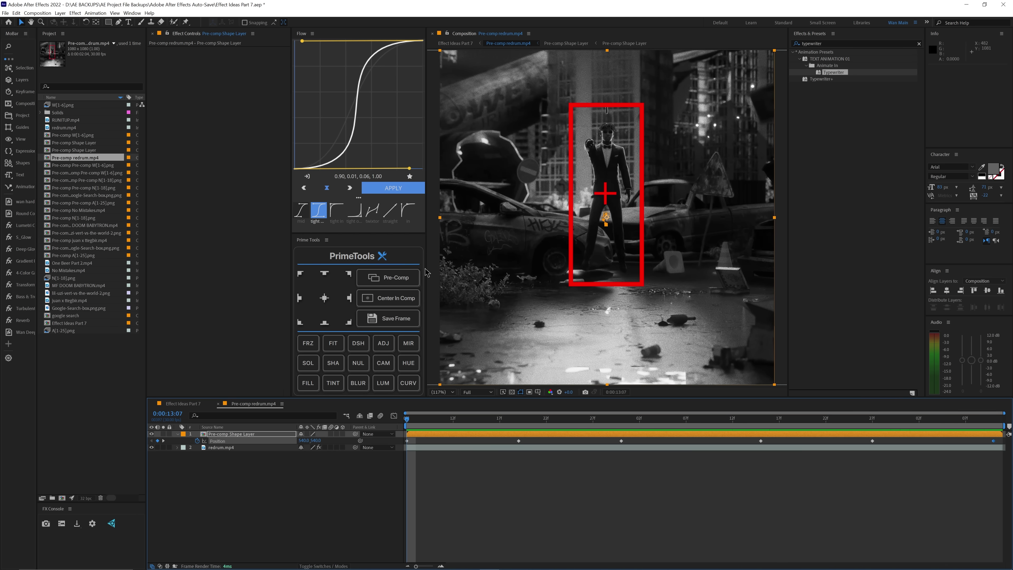
Pre-compose the tracked box, start it at 0:00:13:11 and split off a short segment at its beginning.
left_click(388, 277)
left_click_drag(410, 420, 445, 441)
key("space")
Shift the first short box segment up and to the left of the man and preview it.
key("space")
key("ctrl+shift+d")
left_click(447, 444)
left_click_drag(603, 267, 582, 253)
key("space")
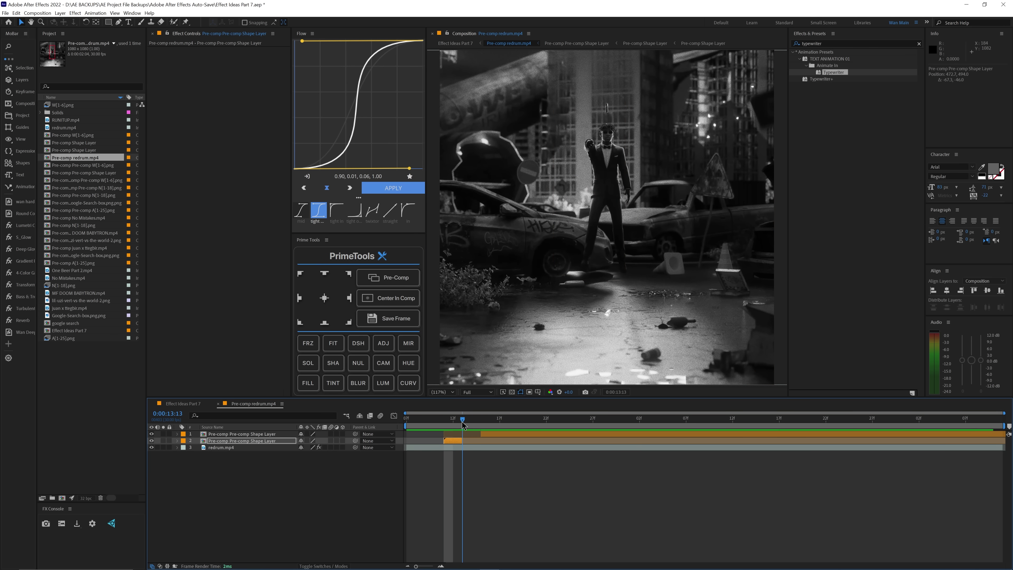
key("space")
key("space")
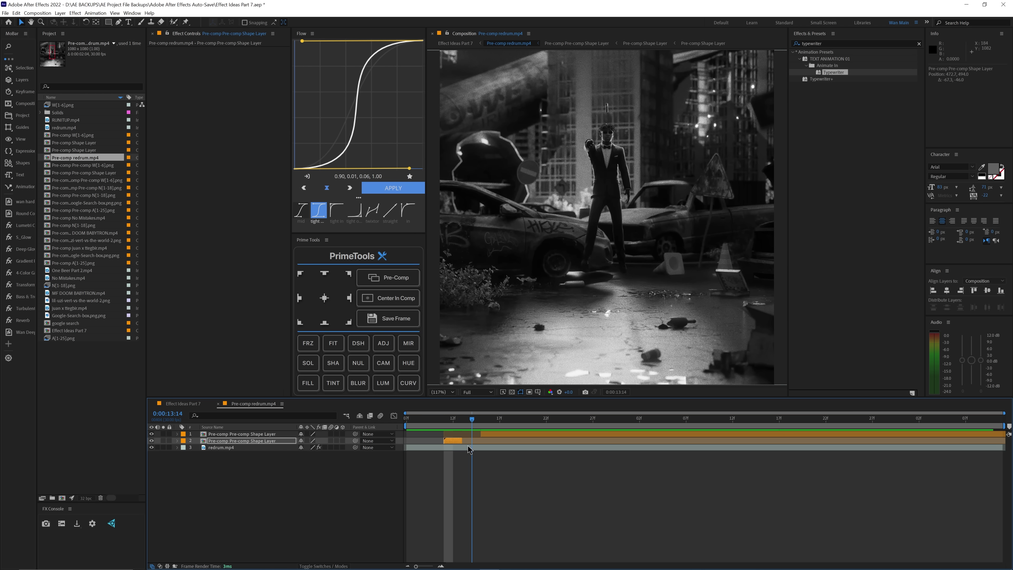
Split the remaining box layer at 0:00:13:17 and start the following piece one frame further on.
left_click_drag(472, 445, 493, 425)
left_click(489, 435)
key("ctrl+shift+d")
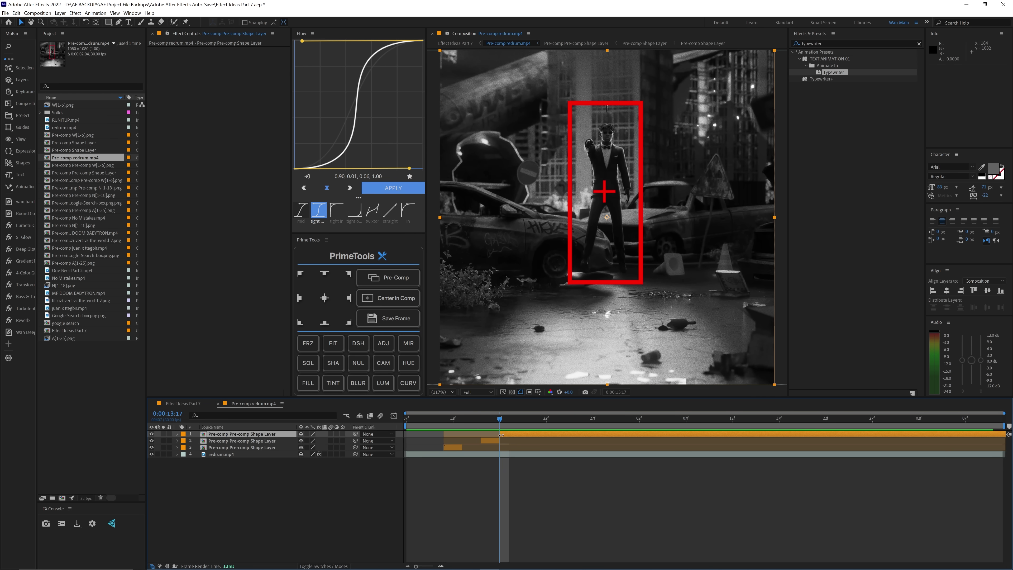
left_click_drag(504, 436, 526, 438)
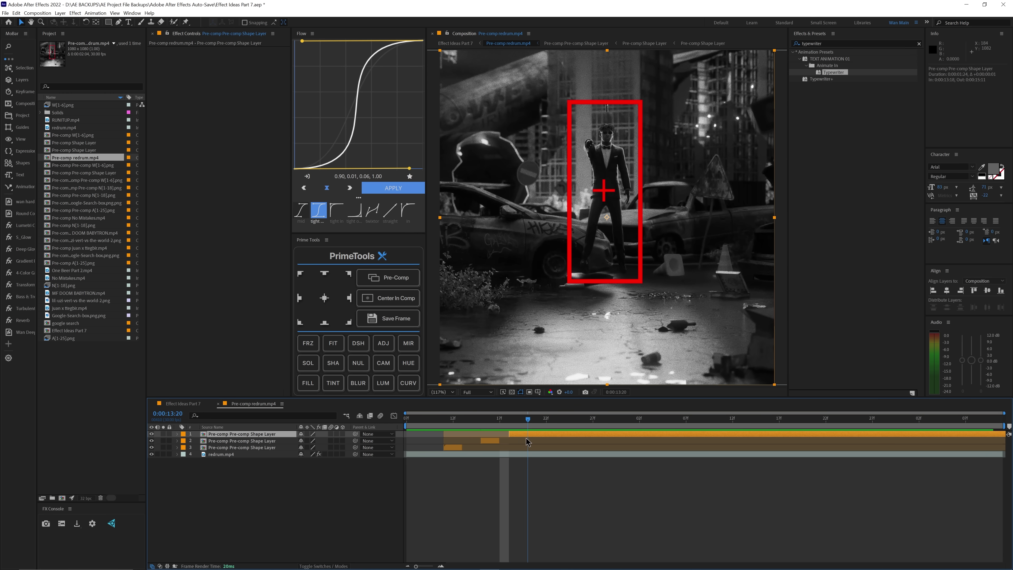
Split the box layer at 0:00:13:20 and rotate the two-frame segment before the cut slightly clockwise.
key("ctrl+shift+d")
key("Page_Up")
left_click(509, 437)
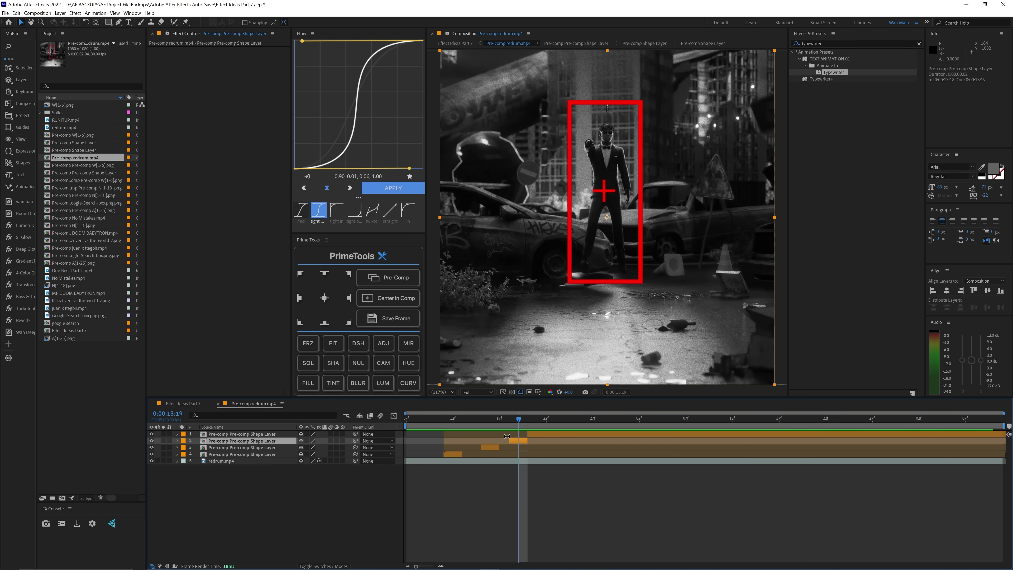
key("r")
left_click_drag(310, 449, 313, 449)
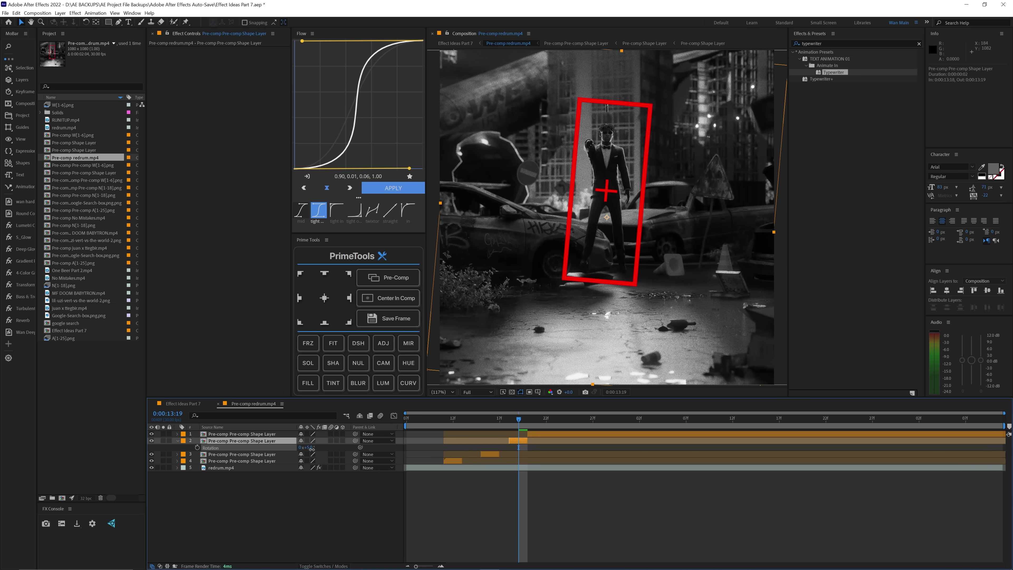
key("r")
Split the remaining box layer twice to isolate a four-frame segment around 0:00:14:00.
left_click(537, 435)
left_click_drag(536, 422, 601, 438)
key("ctrl+shift+d")
key("Page_Down")
key("Page_Down")
key("Page_Down")
key("Page_Down")
key("ctrl+shift+d")
Rotate the four-frame box segment slightly counterclockwise and shift it a little up and to the right.
key("Page_Up")
key("Page_Up")
left_click(616, 442)
key("r")
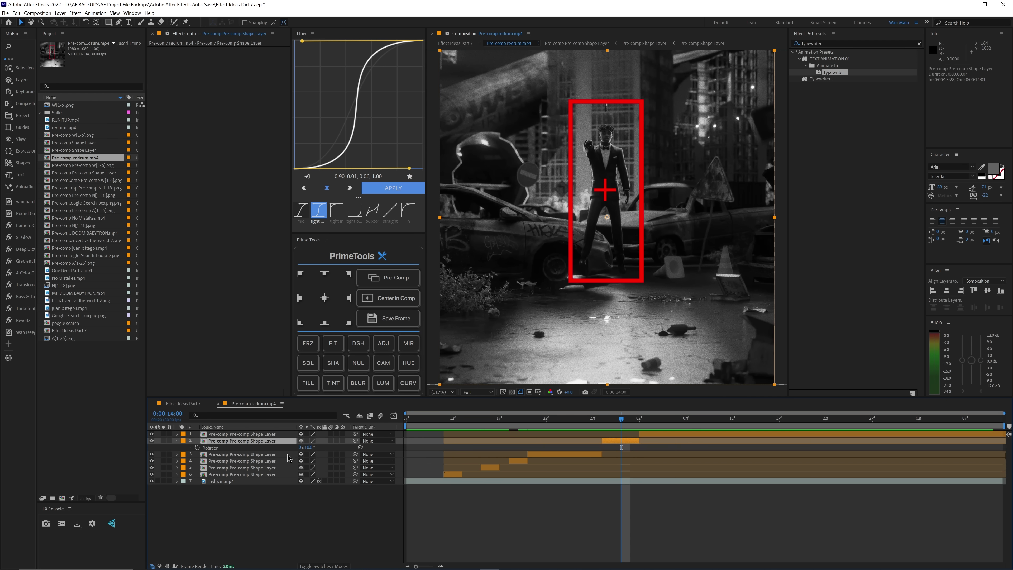
left_click_drag(309, 448, 296, 448)
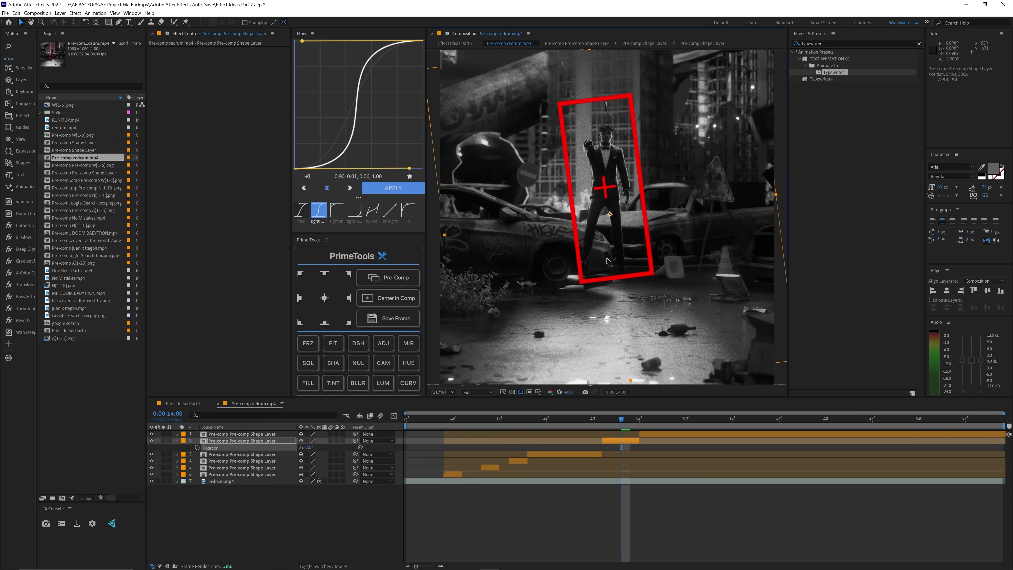
Split the remaining box layer twice more to isolate another short segment starting just before 0:00:14:14.
left_click(743, 420)
left_click(746, 435)
key("ctrl+shift+d")
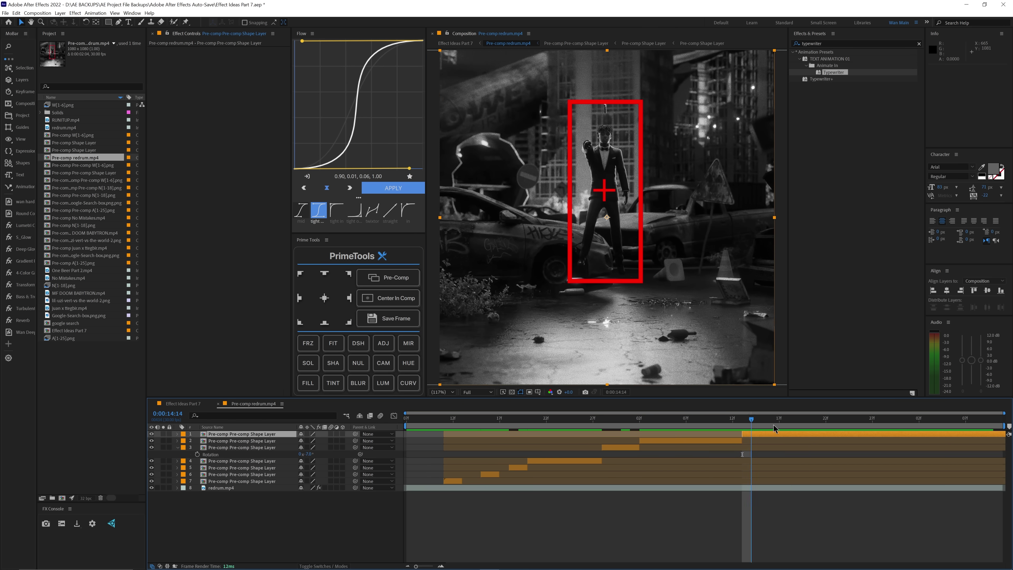
left_click(789, 420)
key("ctrl+shift+d")
Rotate the newly isolated box segment slightly clockwise and nudge it to the left over the man.
left_click(770, 420)
left_click(768, 441)
key("r")
left_click_drag(309, 448, 314, 447)
left_click_drag(597, 253, 592, 254)
Preview the flickering box segments and pre-compose all eleven segment layers into one.
key("space")
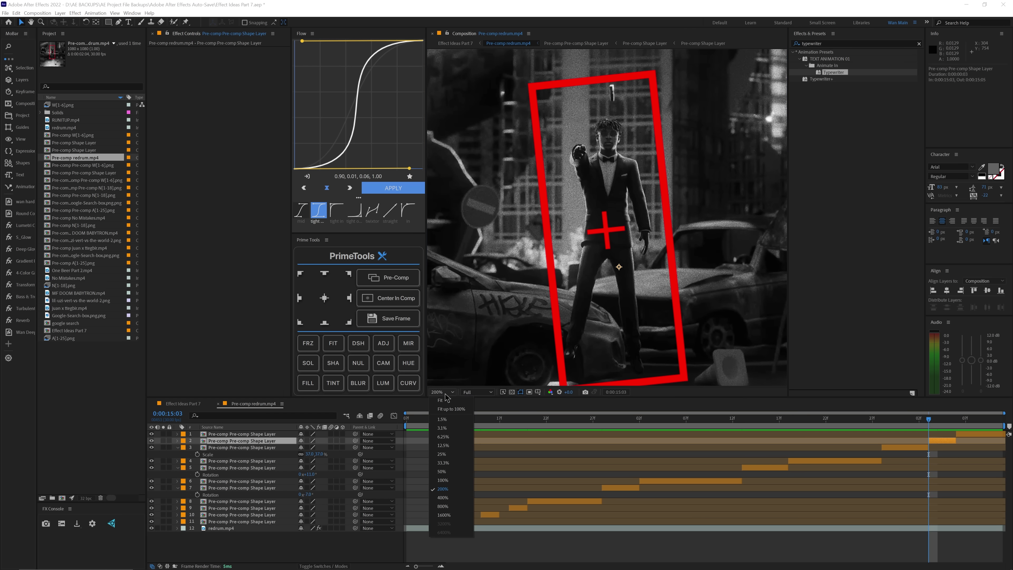
left_click_drag(457, 425, 639, 425)
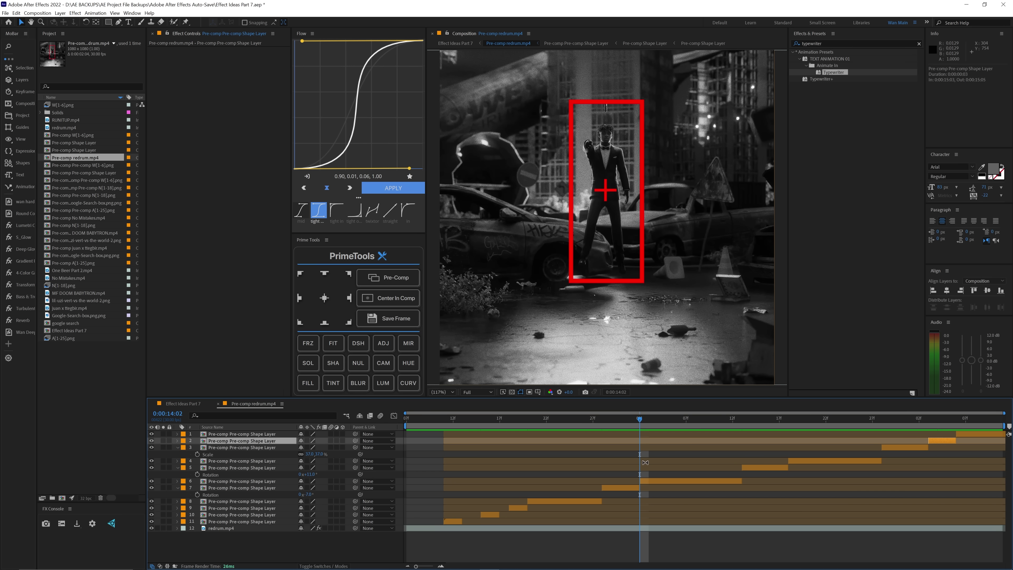
left_click_drag(905, 420, 947, 421)
left_click(967, 435)
left_click(452, 522, "shift")
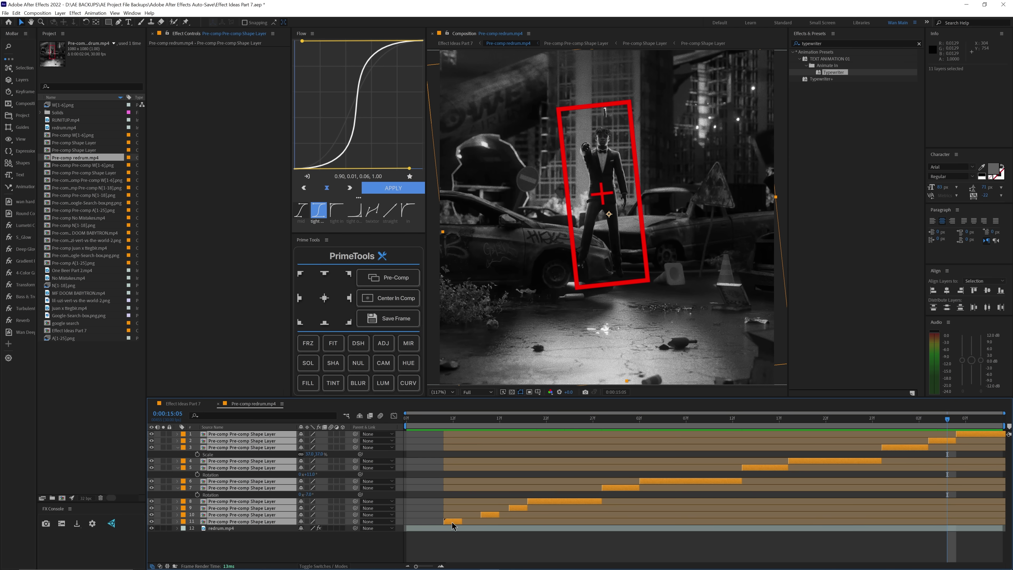
left_click(388, 277)
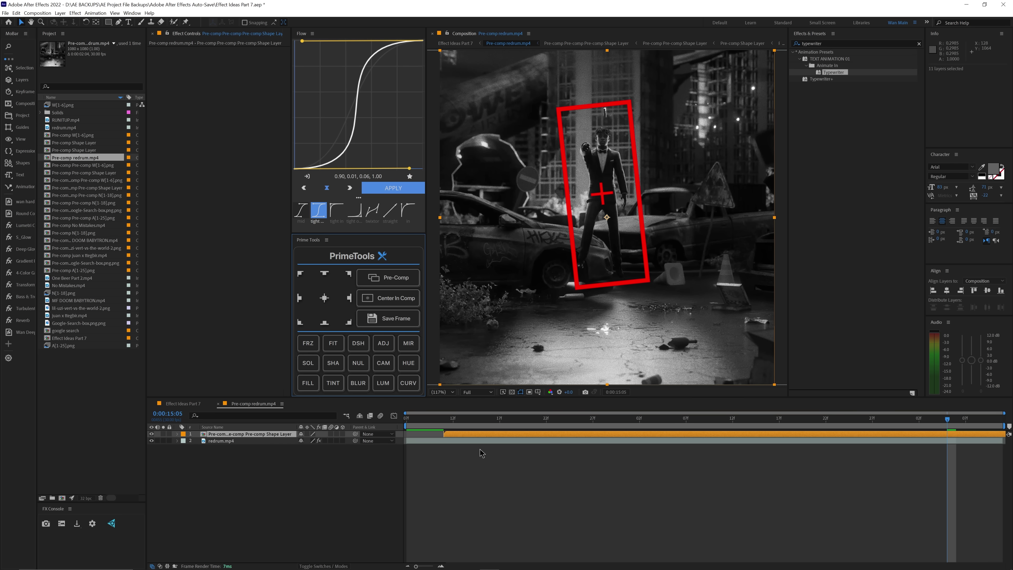
left_click_drag(454, 427, 592, 433)
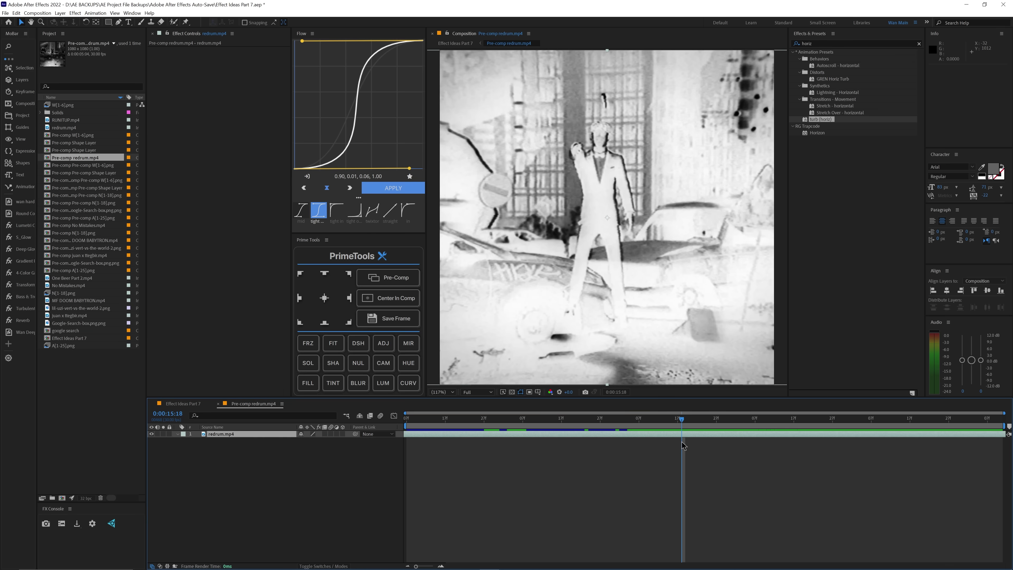
Find Turbulent Displace by searching the effects for "turb" and apply it to redrum.mp4 at 0:00:14:28.
left_click_drag(681, 446, 605, 434)
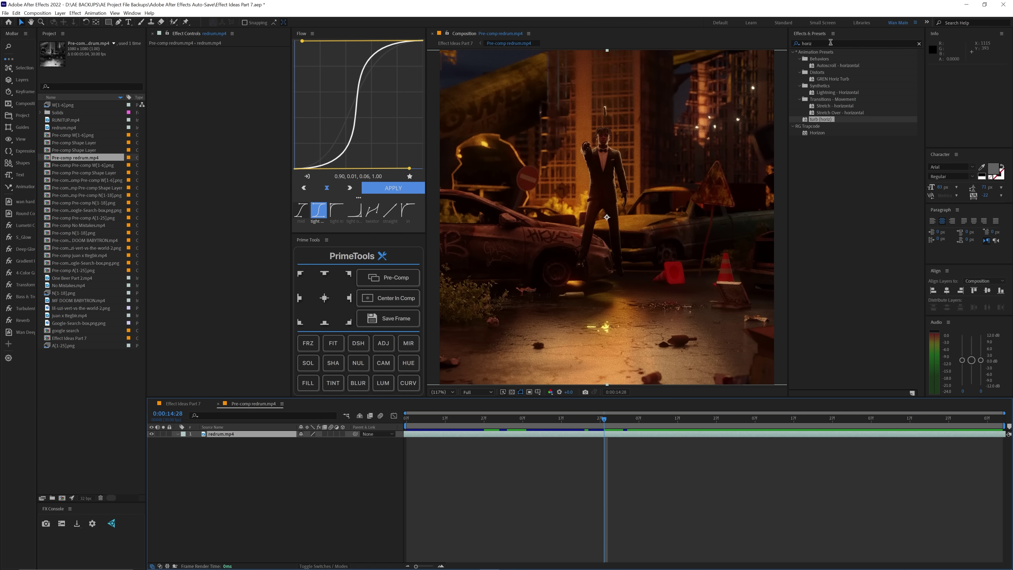
double_click(830, 43)
type("turb")
left_click(832, 322)
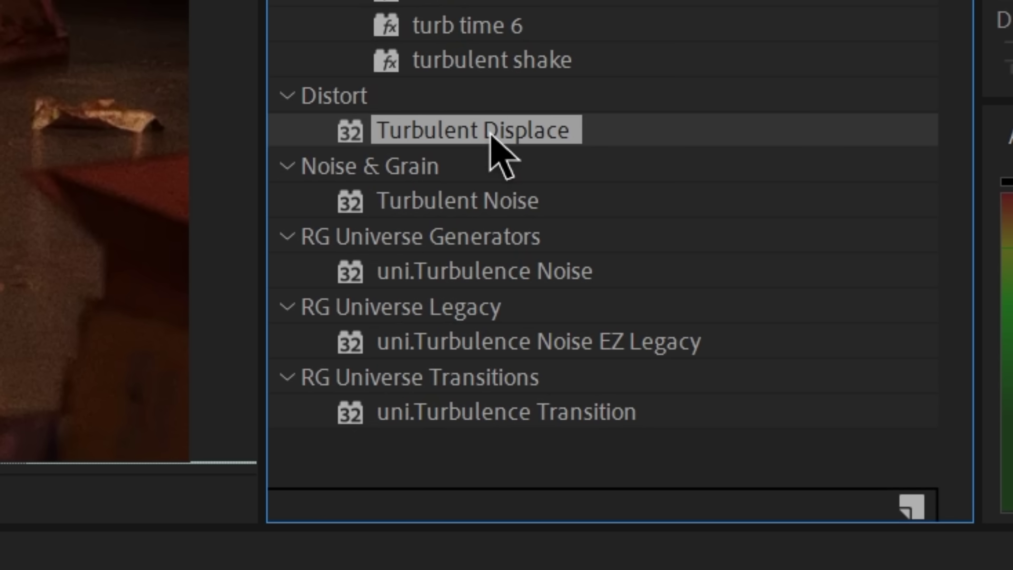
left_click_drag(490, 133, 603, 434)
Set Turbulent Displace's Size to 17, raise its Amount to 485 and set Displacement to Horizontal Displacement.
left_click(230, 70)
type("1")
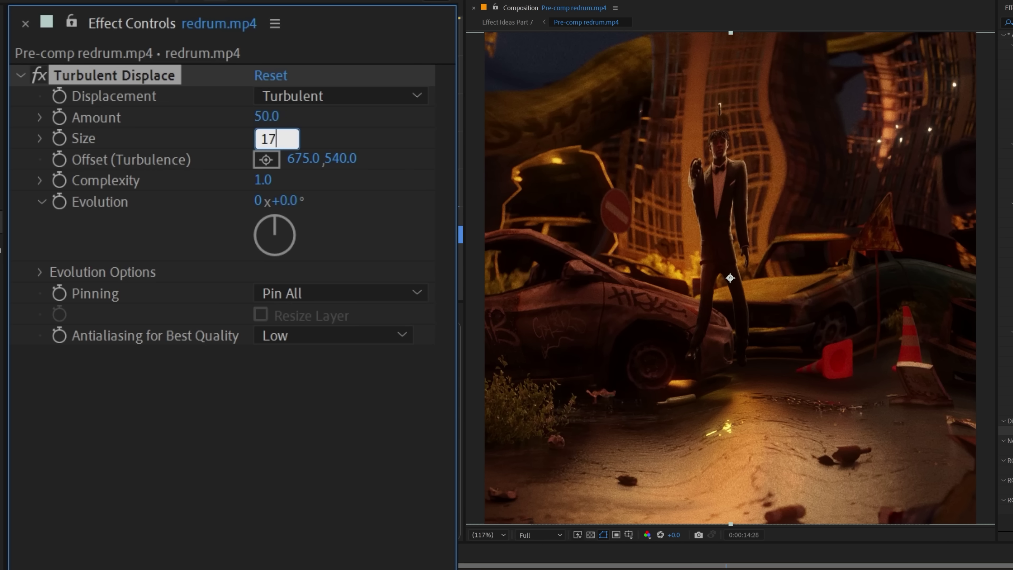
key("Return")
left_click_drag(266, 116, 471, 129)
left_click(309, 99)
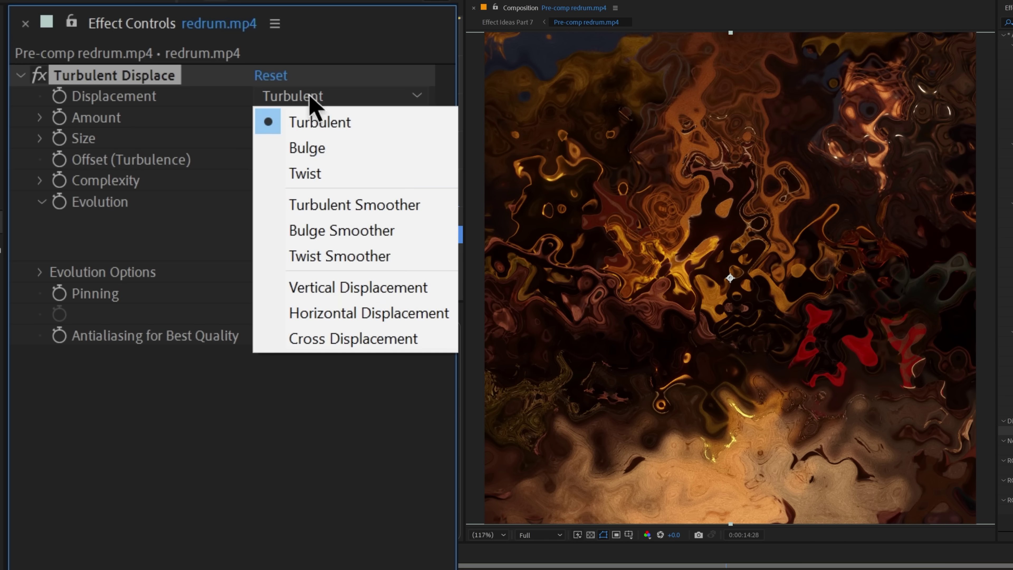
left_click(368, 312)
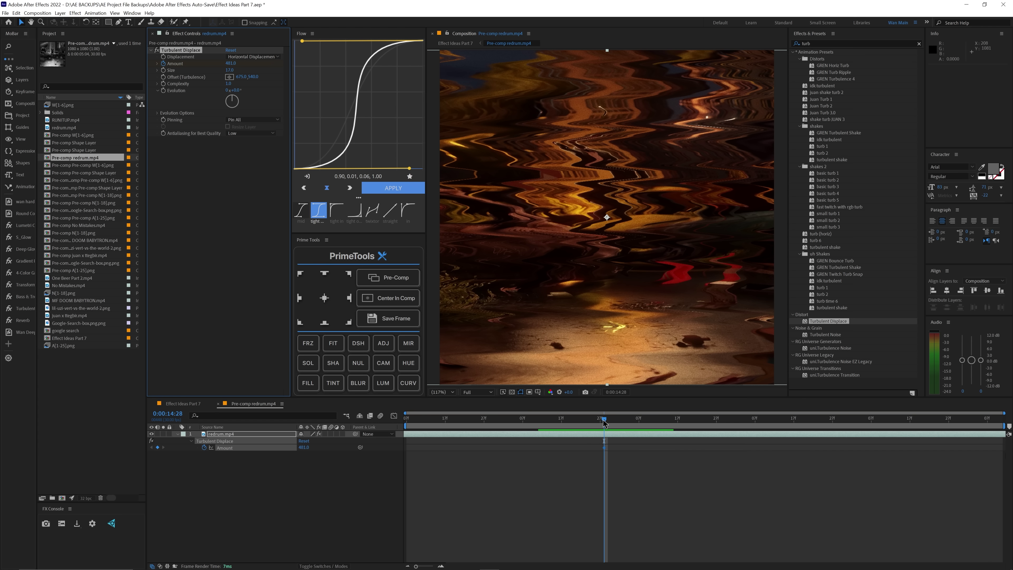
Keyframe Turbulent Displace's Amount to 0 at 0:00:14:26 and at 0:00:15:02, on either side of the distortion peak.
left_click_drag(603, 419, 594, 423)
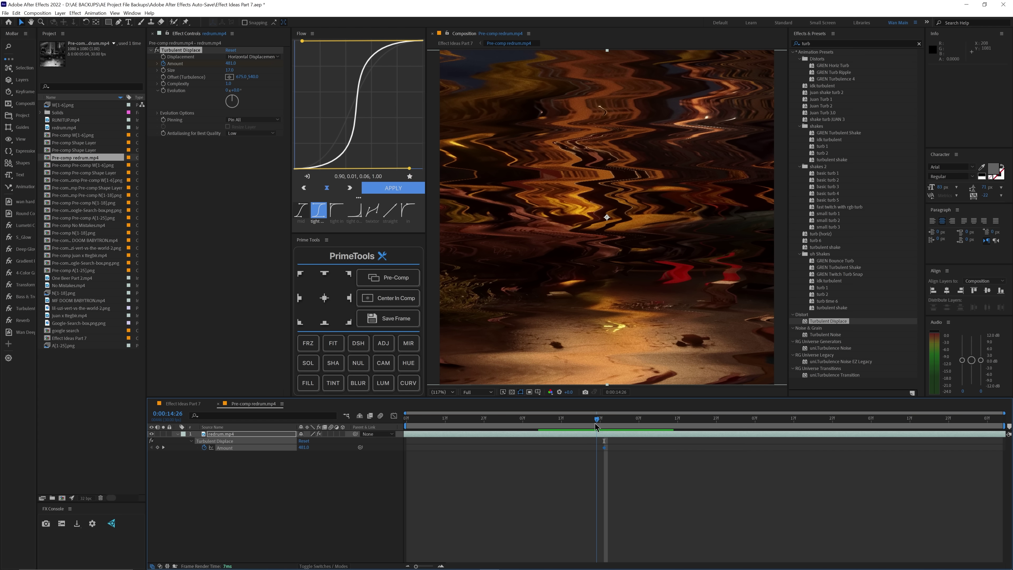
key("Return")
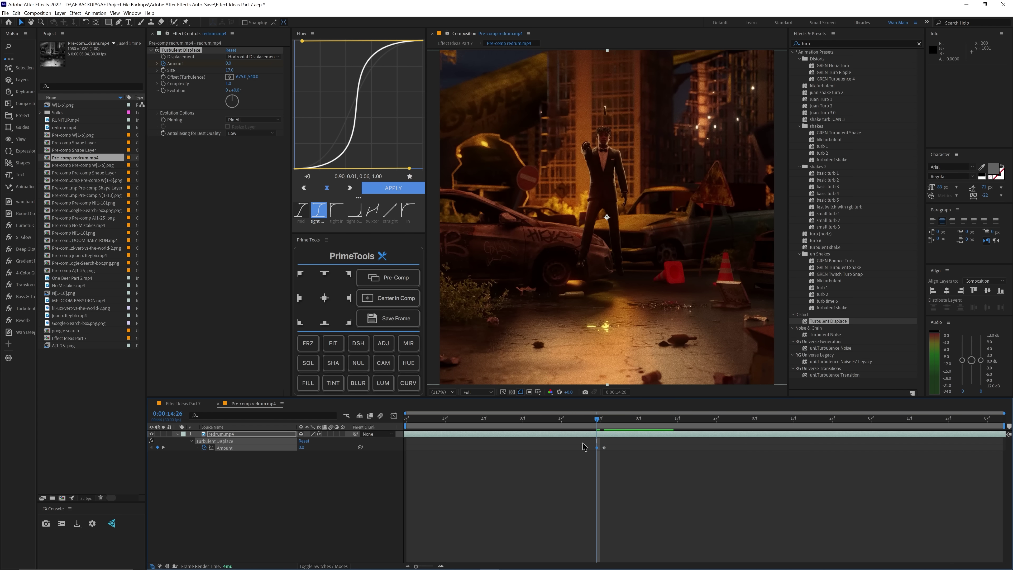
left_click_drag(596, 428, 614, 436)
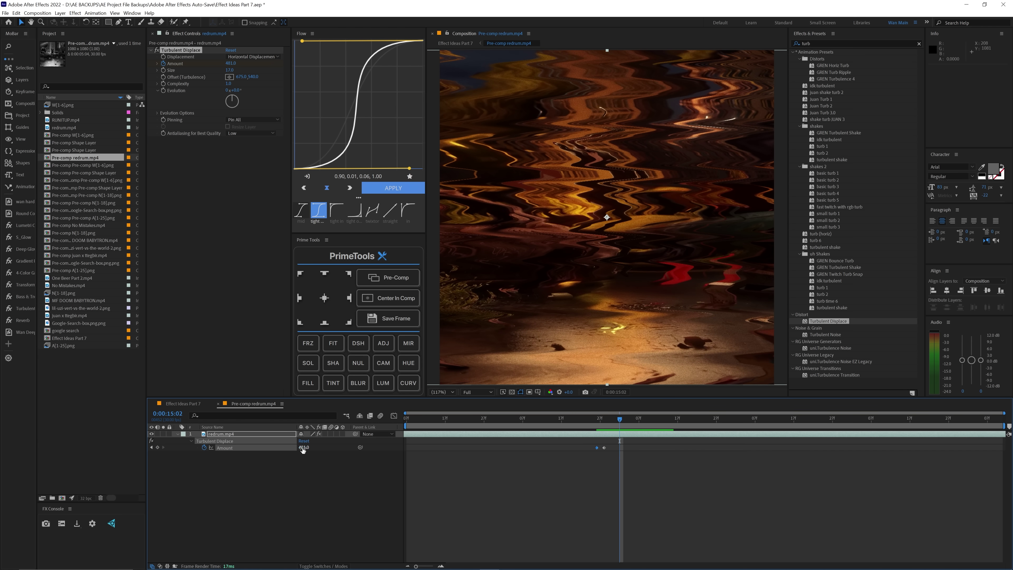
key("Return")
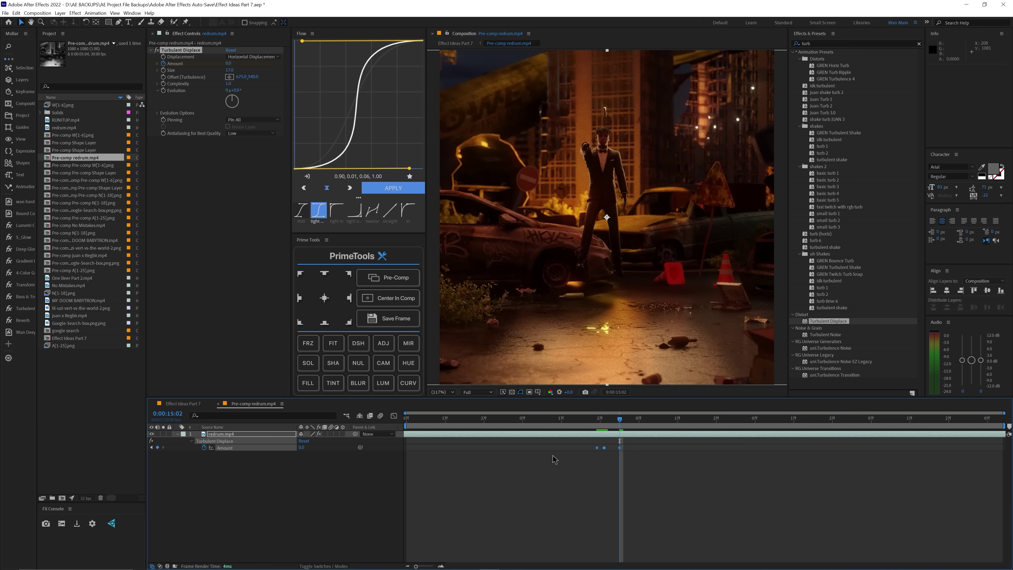
Ease the Amount keyframes, preview the distortion and shift the last Amount keyframe slightly earlier.
left_click(584, 424)
key("space")
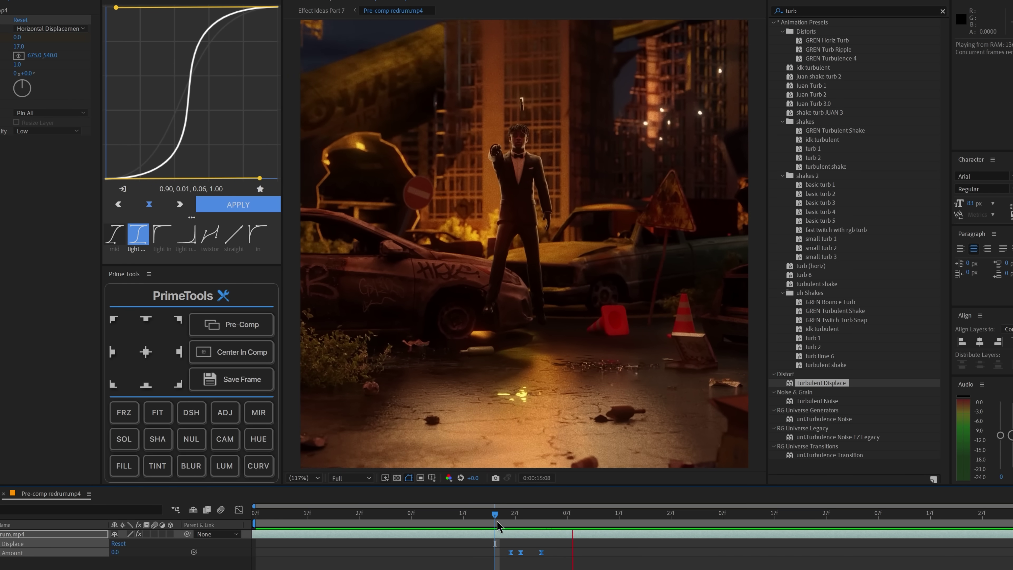
left_click_drag(497, 518, 535, 552)
left_click(528, 559)
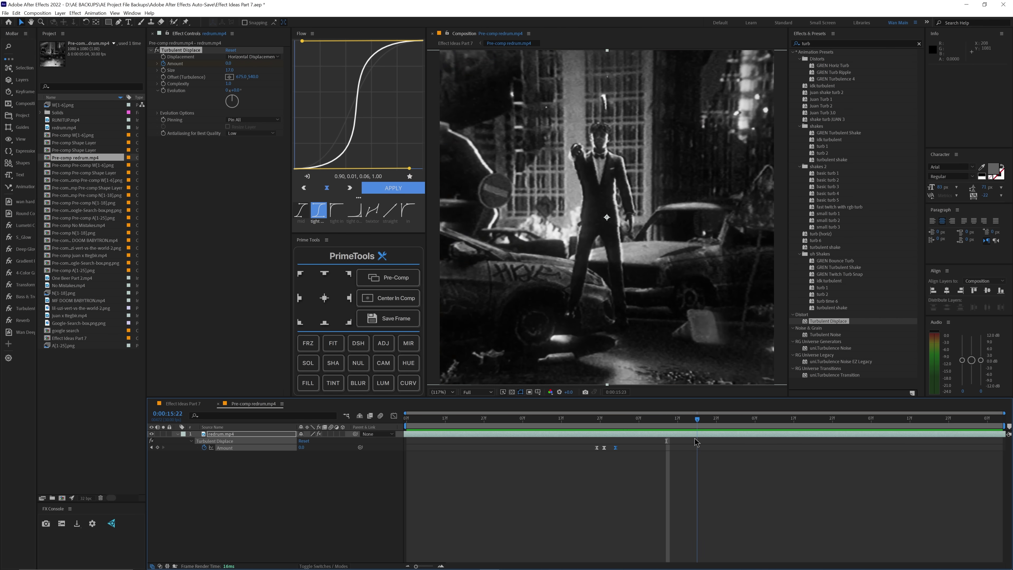
Scrub the redrum pre-comp to 0:00:15:24 and review the distortion on the MF DOOM BABYTRON example in Effect Ideas Part 7.
mouse_move(694, 438)
left_mouse_down()
mouse_move(684, 443)
mouse_move(705, 442)
left_mouse_up()
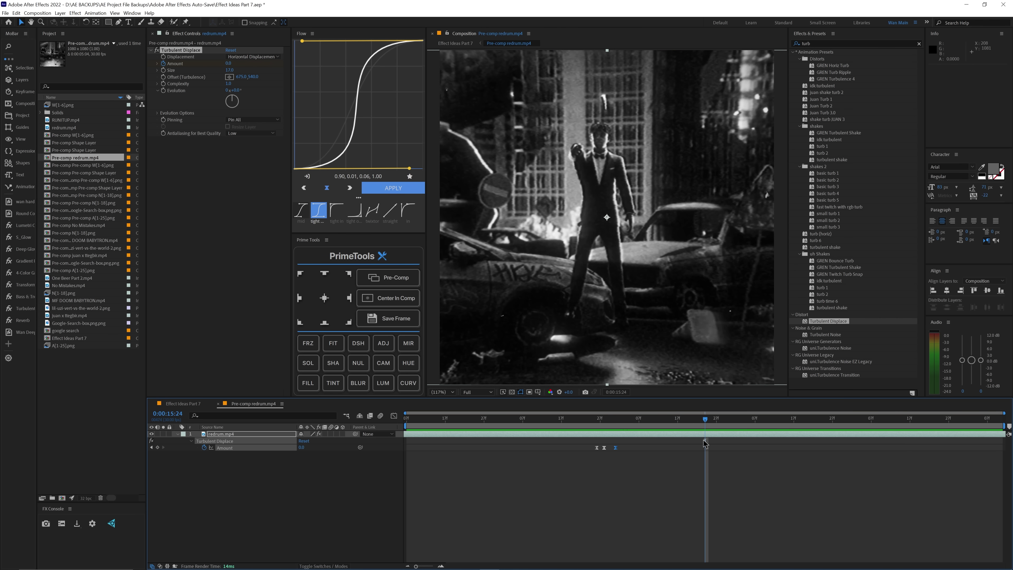
left_click_drag(649, 441, 656, 441)
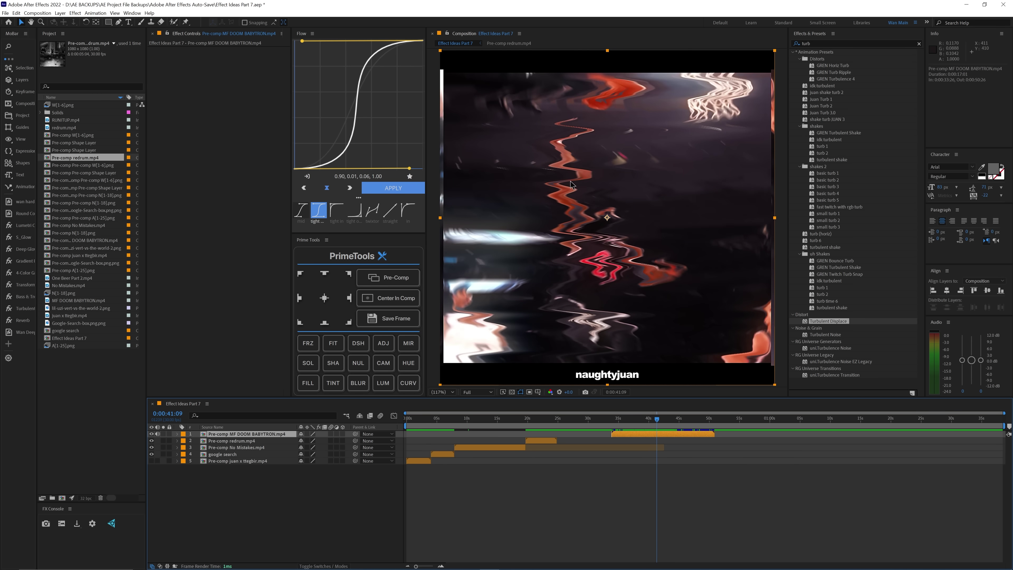
left_click_drag(657, 419, 649, 420)
key("space")
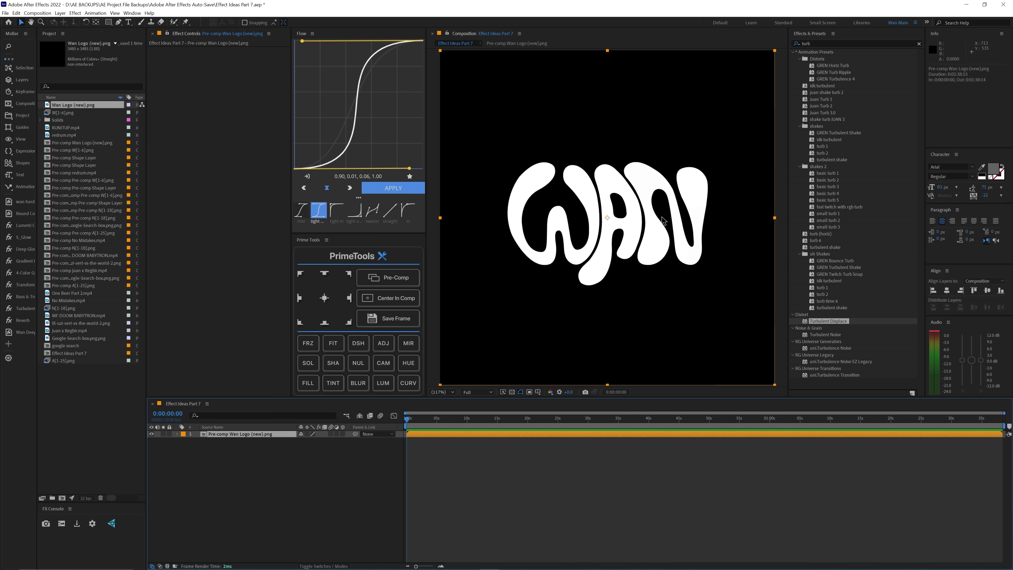
Find CC Scatterize by searching the effects for "cc sca" and apply it to the Wan Logo pre-comp.
left_click(796, 44)
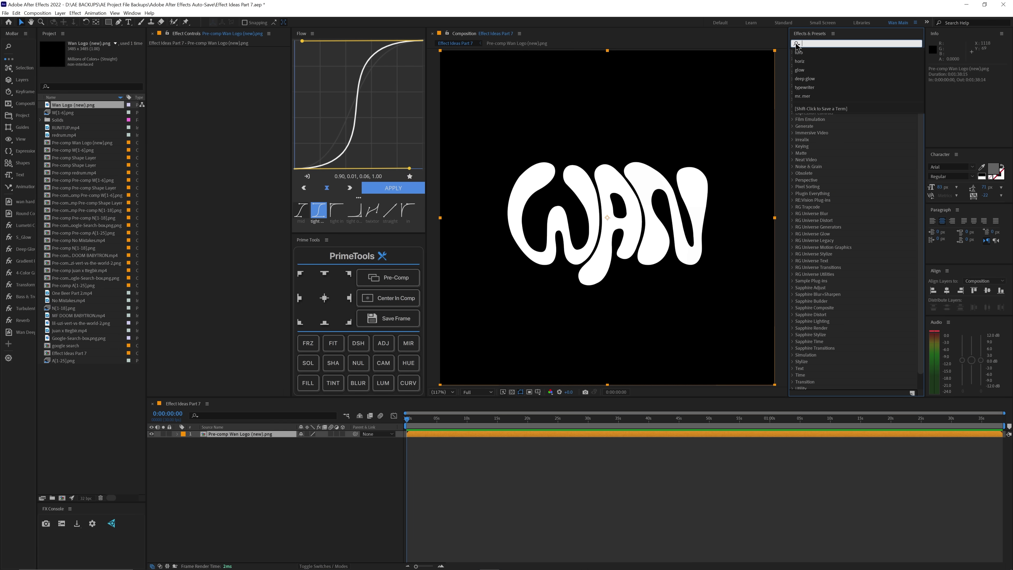
type("cc sca")
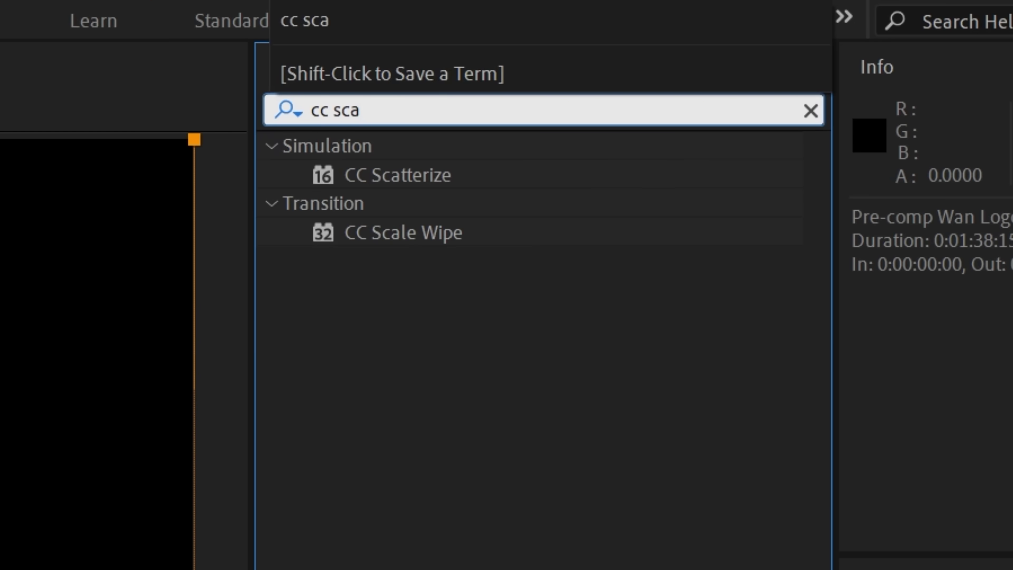
left_click_drag(454, 180, 425, 436)
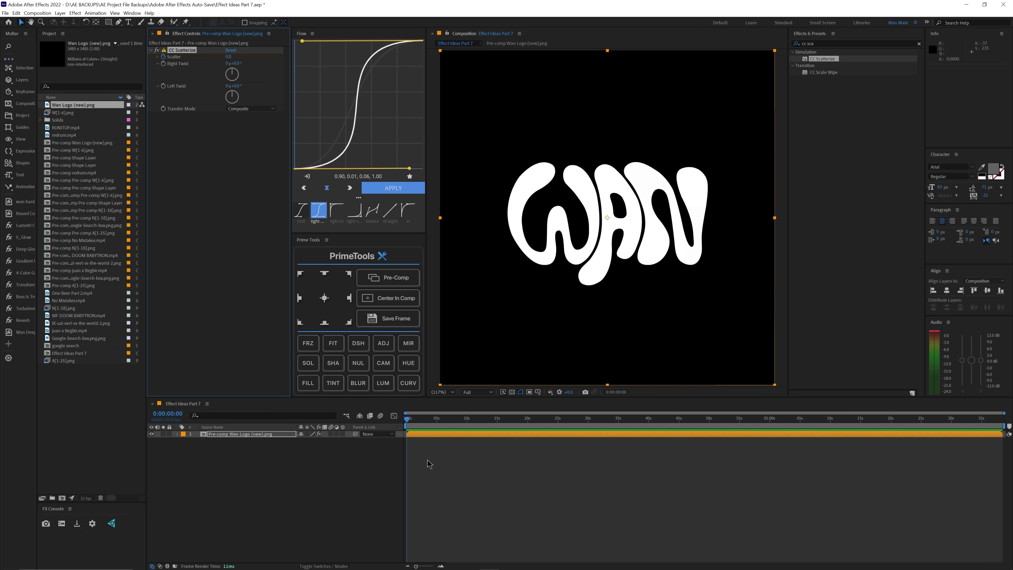
Keyframe CC Scatterize's Scatter from 0.0 on the first frame to a higher amount at a second keyframe further along the timeline.
key("u")
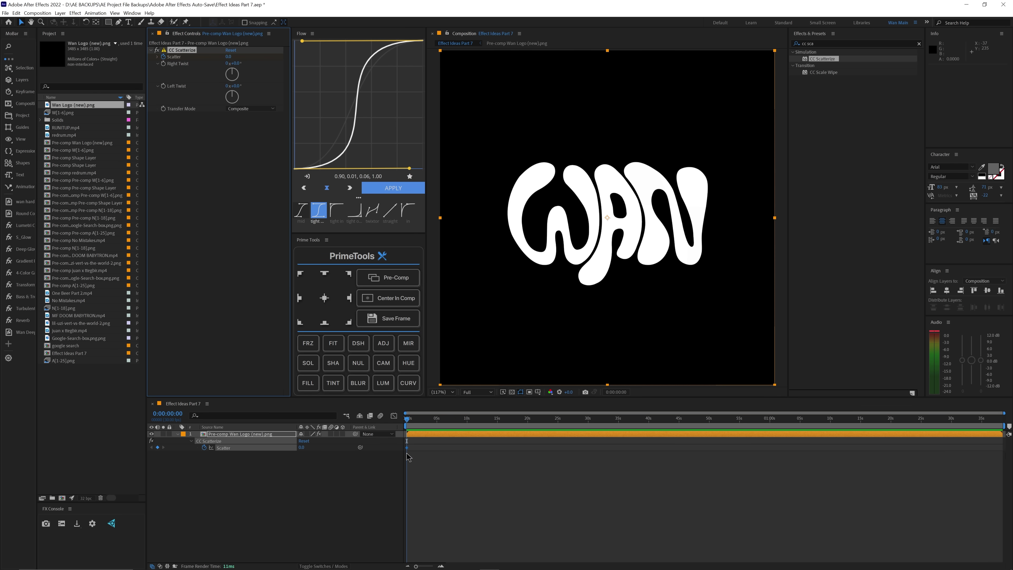
left_click_drag(421, 429, 442, 430)
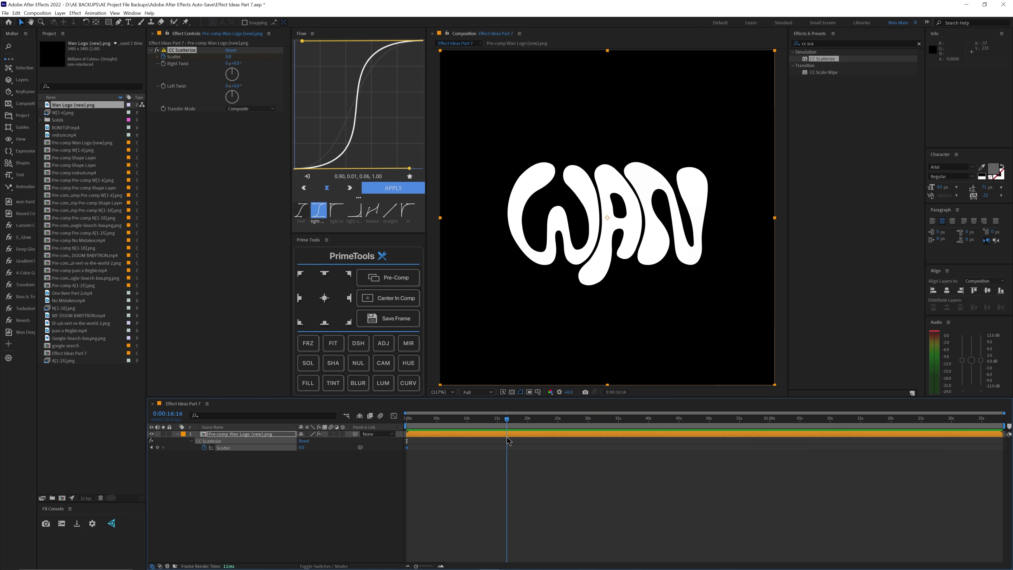
left_click_drag(304, 447, 319, 447)
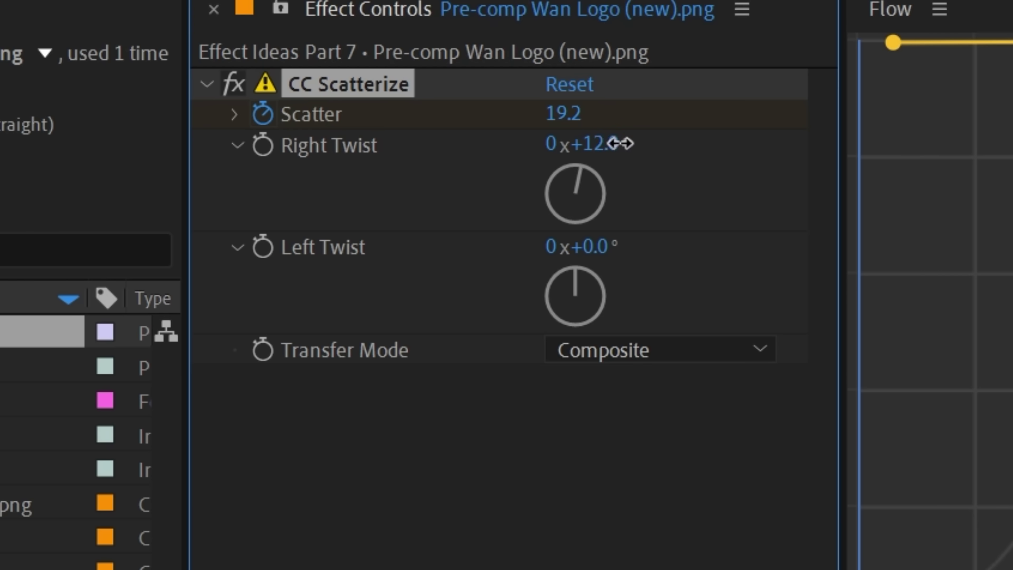
Undo the test change to Right Twist, and keyframe Right Twist from 0° at the start to a larger angle at the second Scatter keyframe.
left_click_drag(668, 148, 0, 56)
key("ctrl+z")
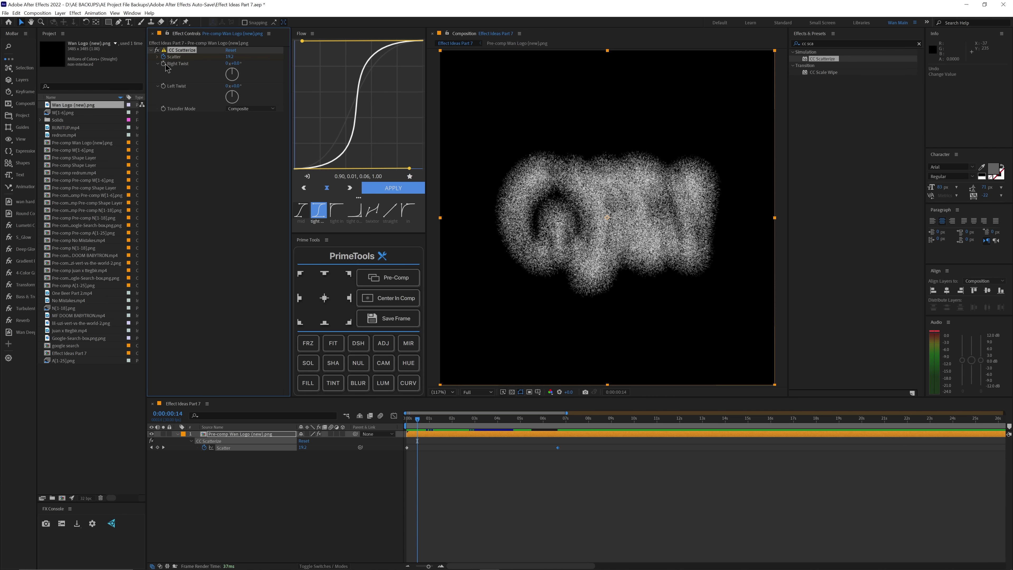
left_click_drag(417, 461, 407, 461)
left_click_drag(460, 430, 558, 459)
left_click_drag(308, 462, 440, 428)
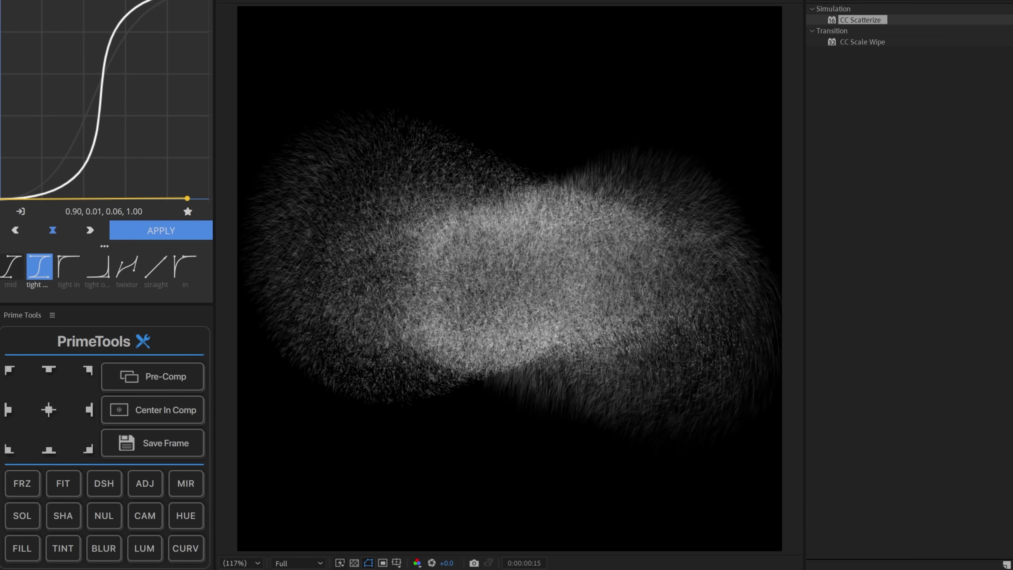